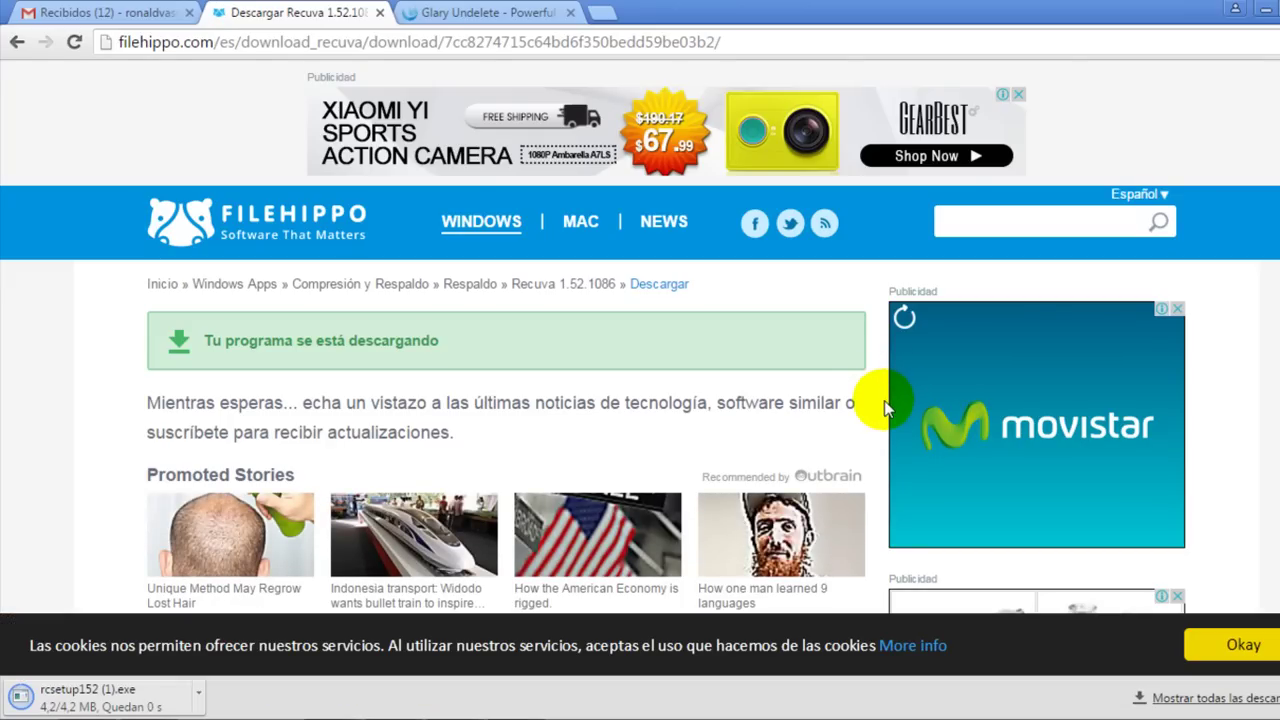
- Run the downloaded rcsetup152 (1).exe installer, set its language to Español and proceed to the installation options
click(100, 698)
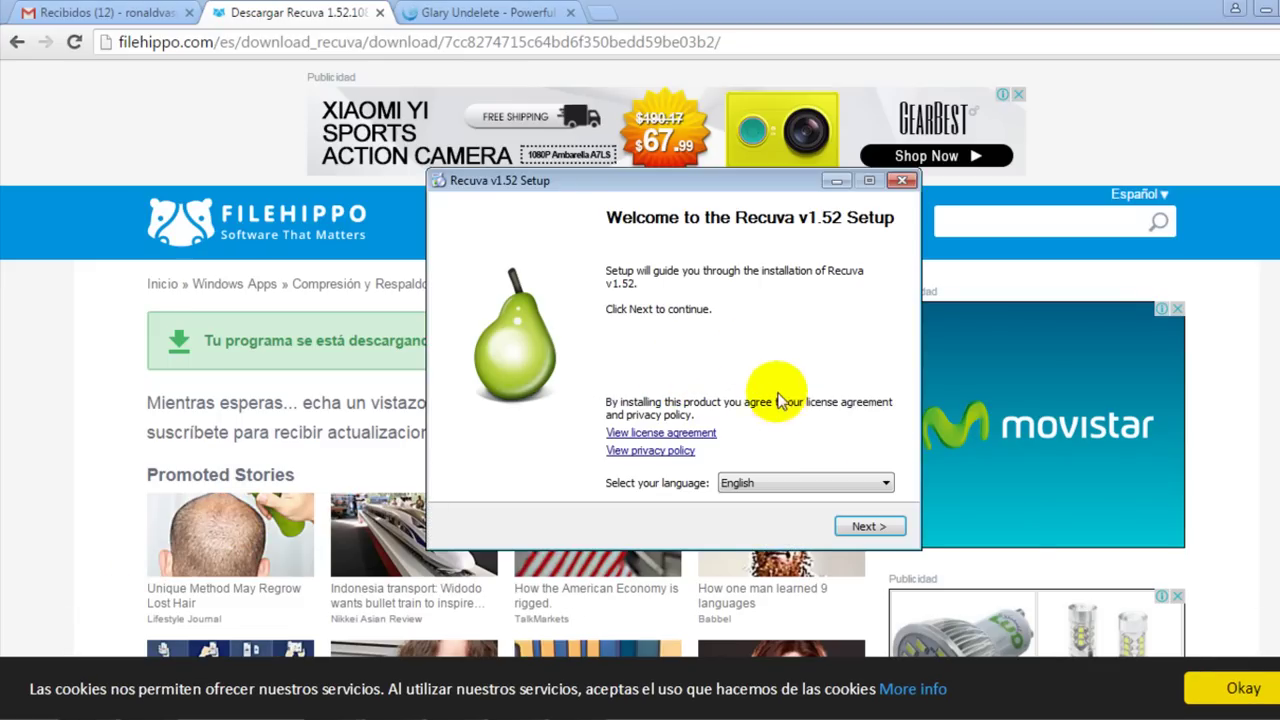
click(810, 483)
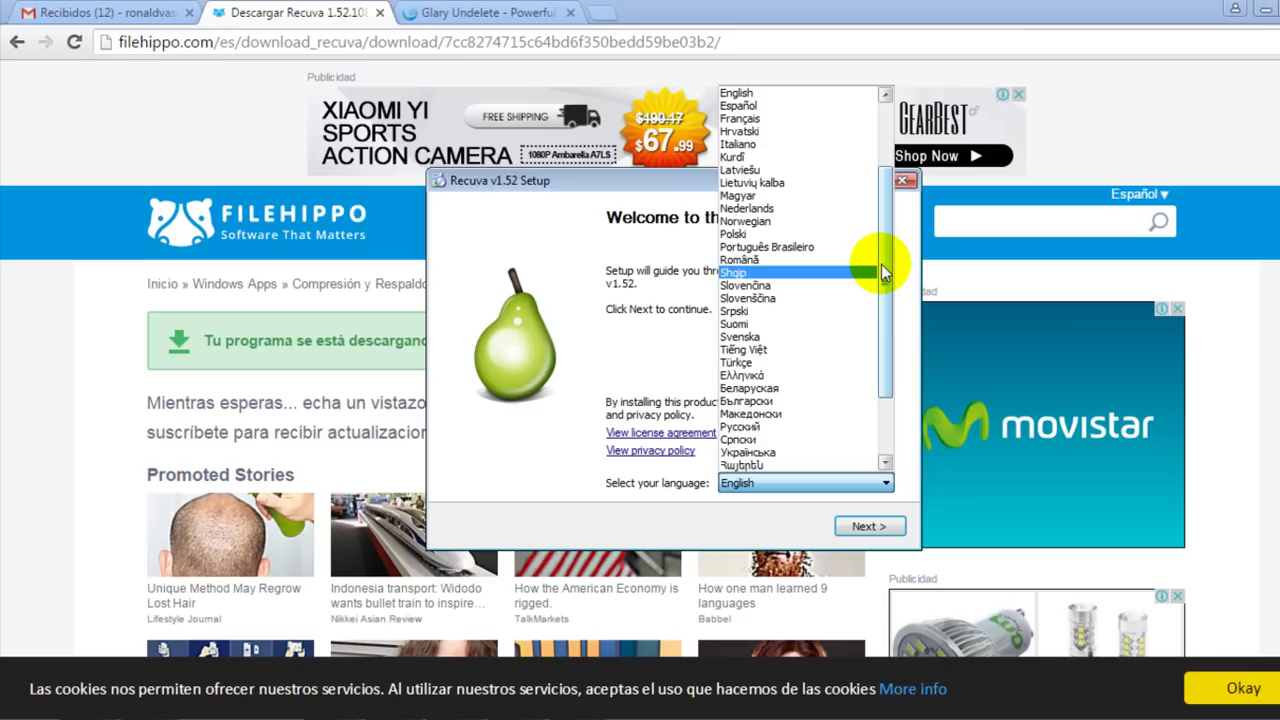
drag(881, 264, 884, 194)
click(806, 213)
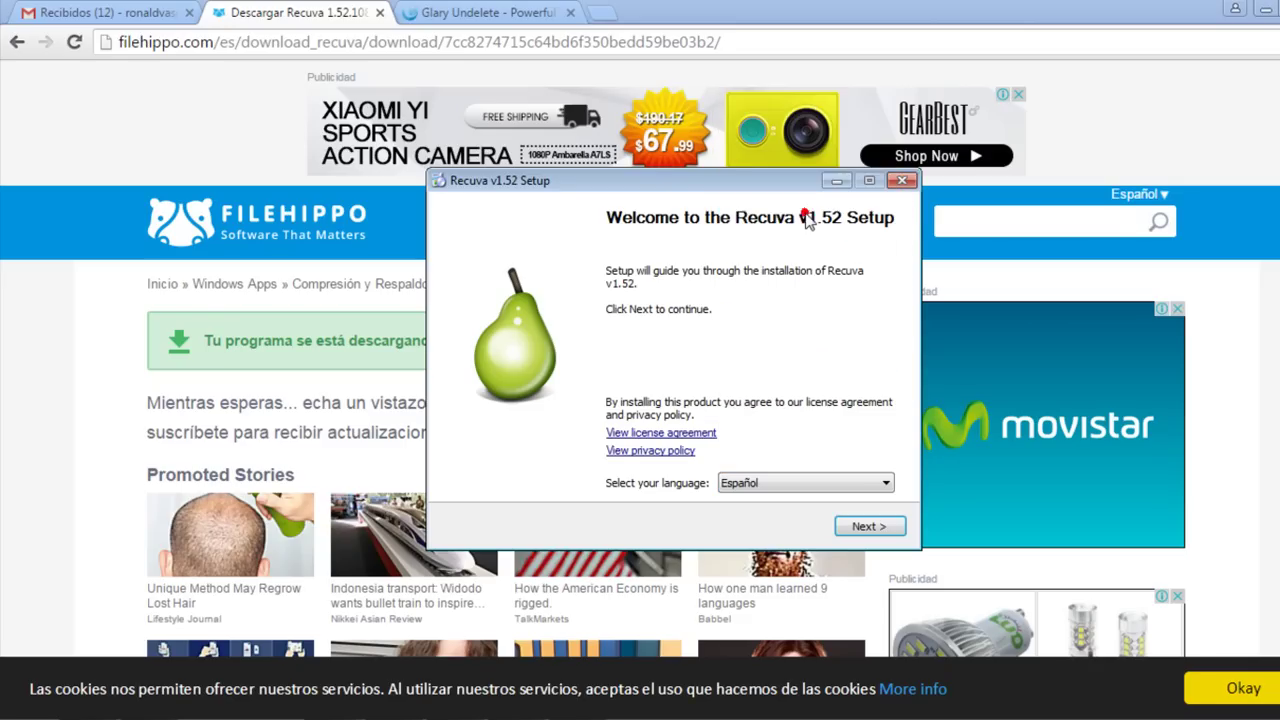
click(872, 526)
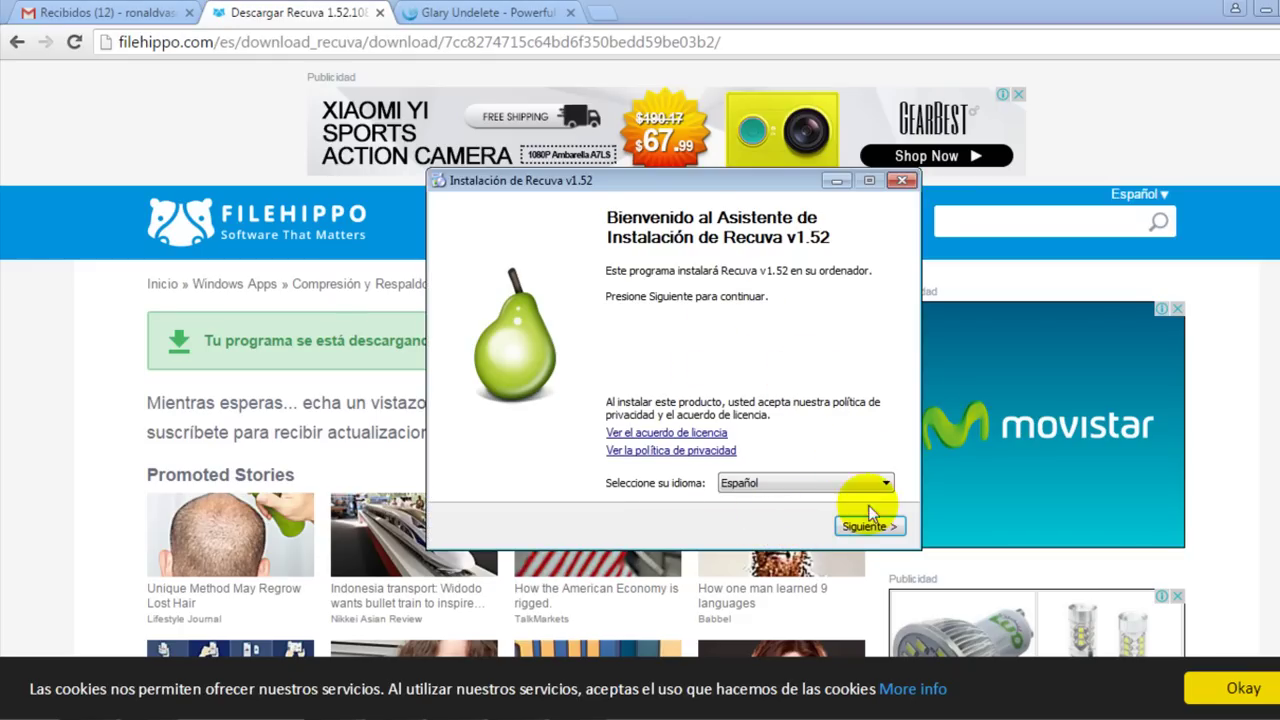
click(875, 530)
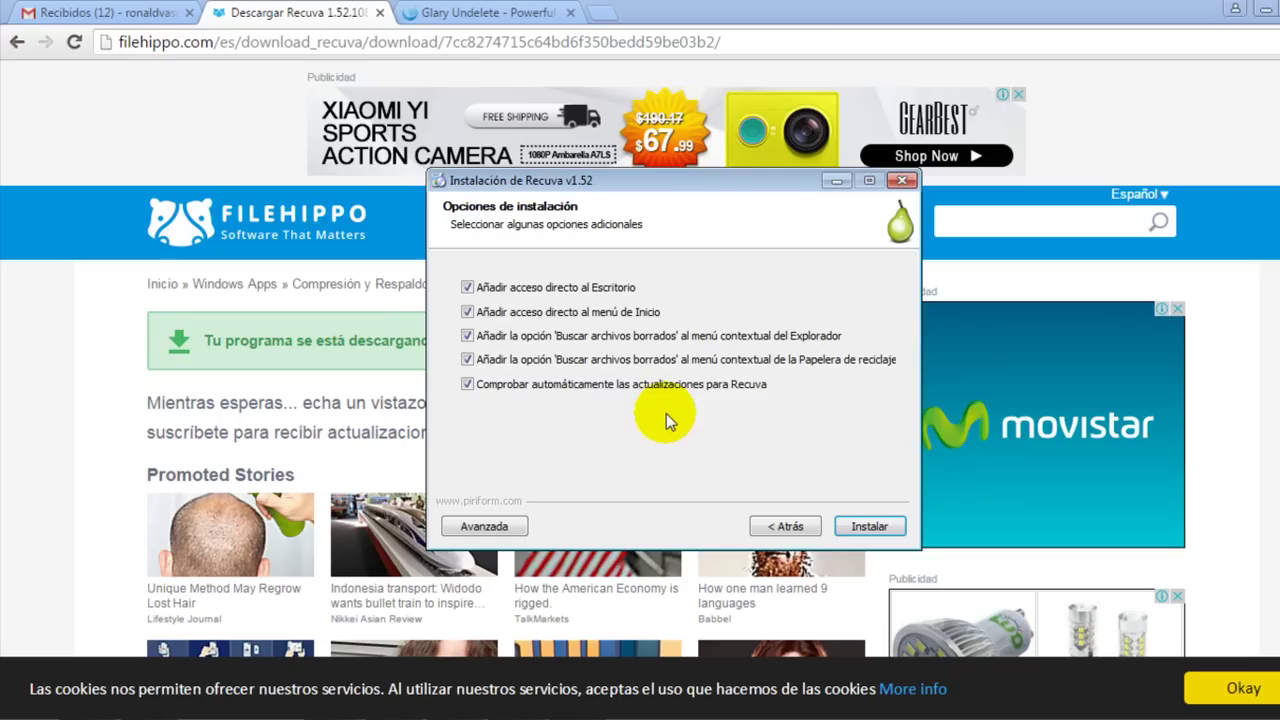
- Install Recuva with only the desktop shortcut option enabled, and finish the setup with the option to run Recuva
click(468, 312)
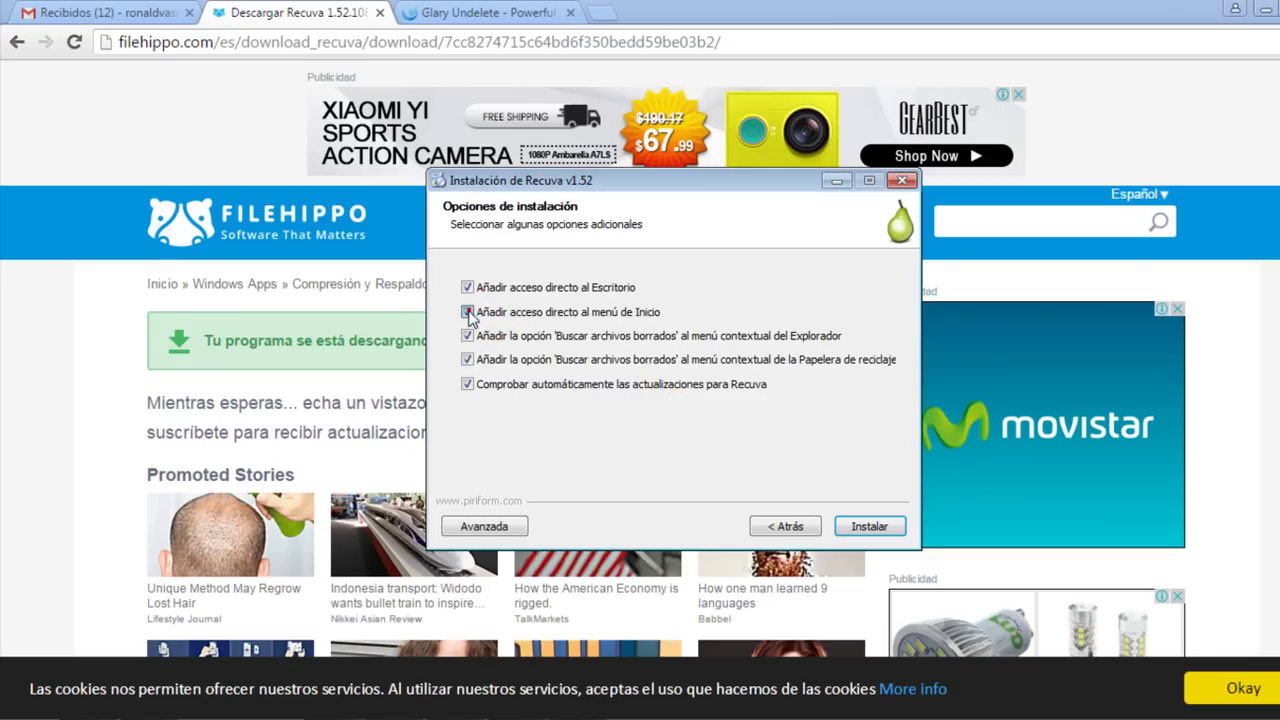
click(467, 336)
click(467, 359)
click(467, 385)
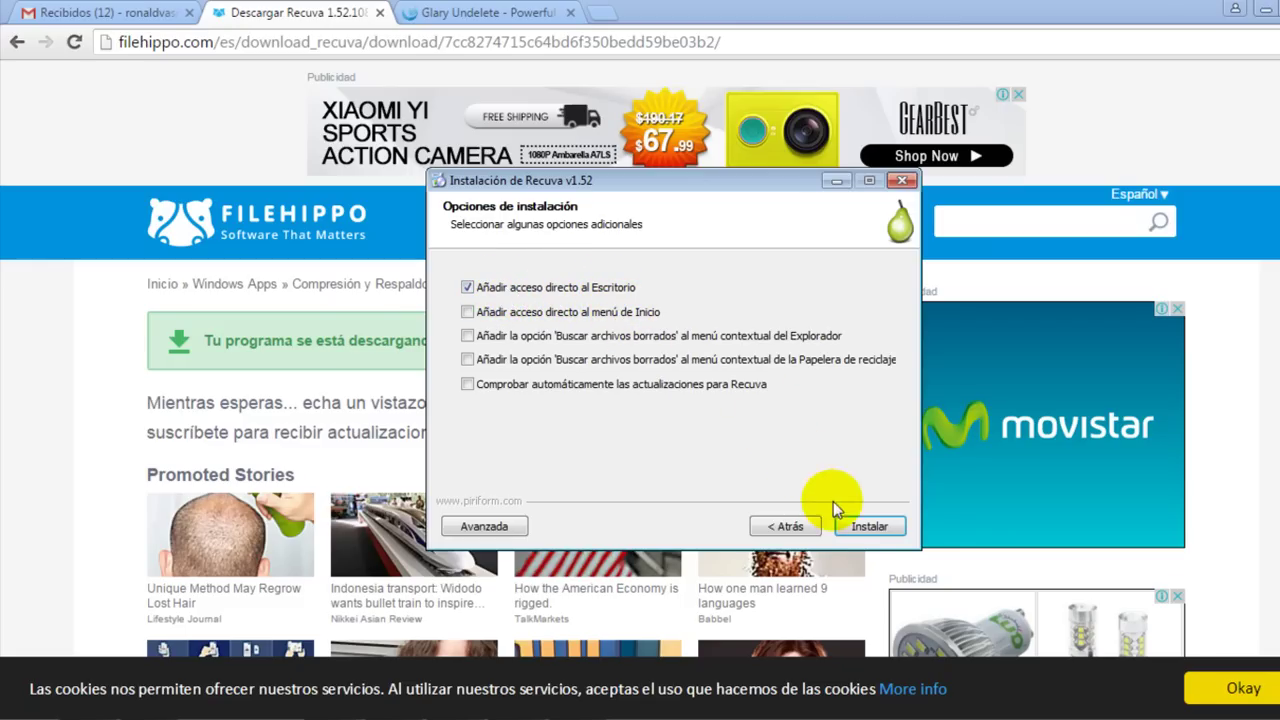
click(867, 527)
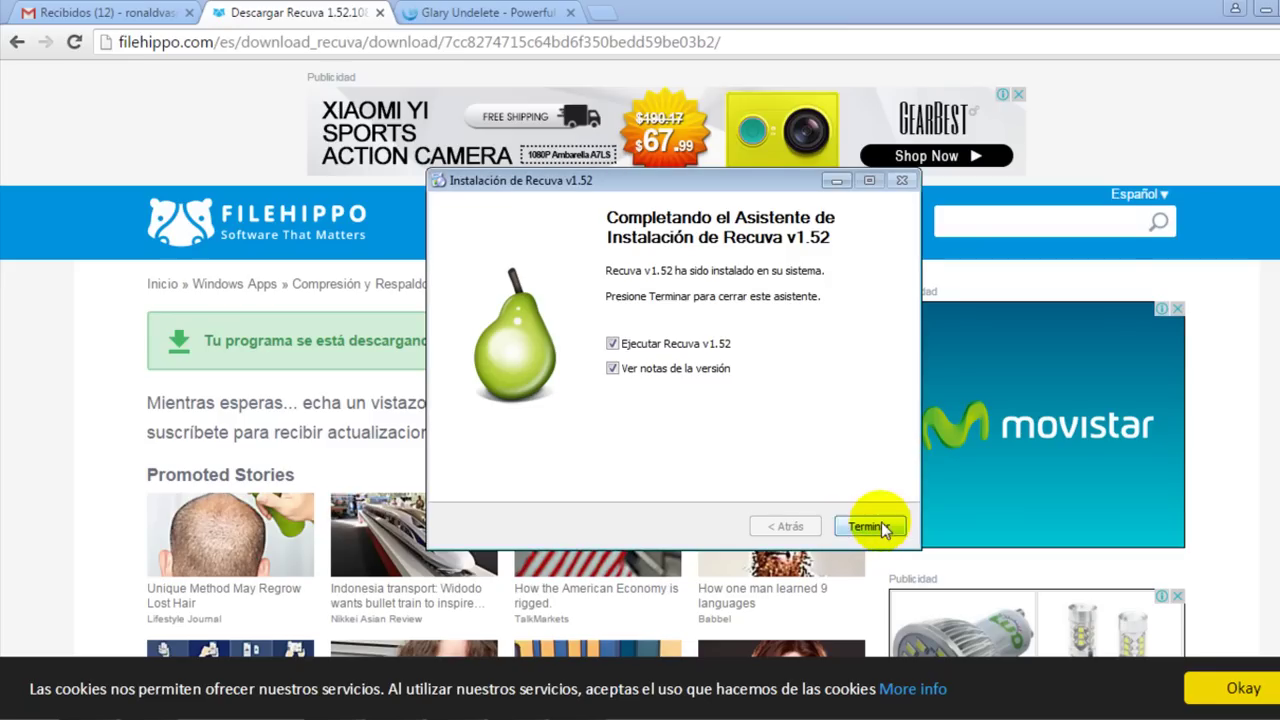
click(876, 529)
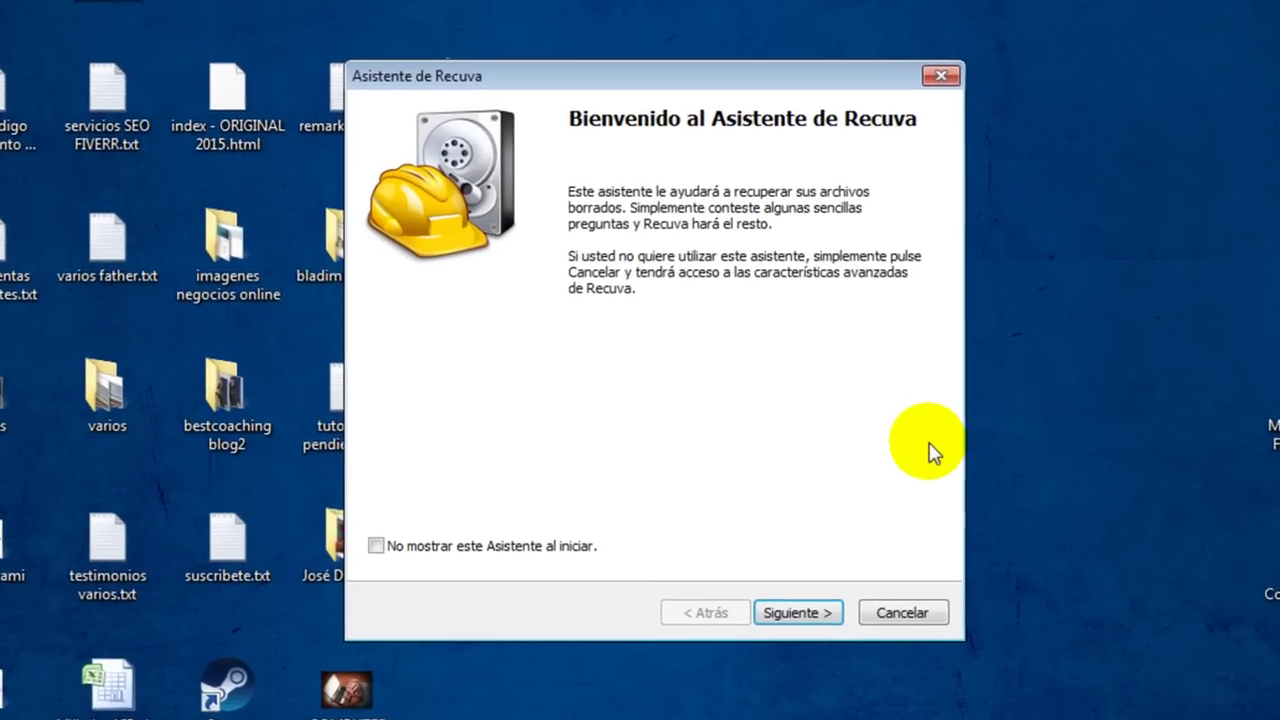
- Complete the Recuva wizard with all file types and the specific location C:\, without deep scan, and start the search
click(831, 613)
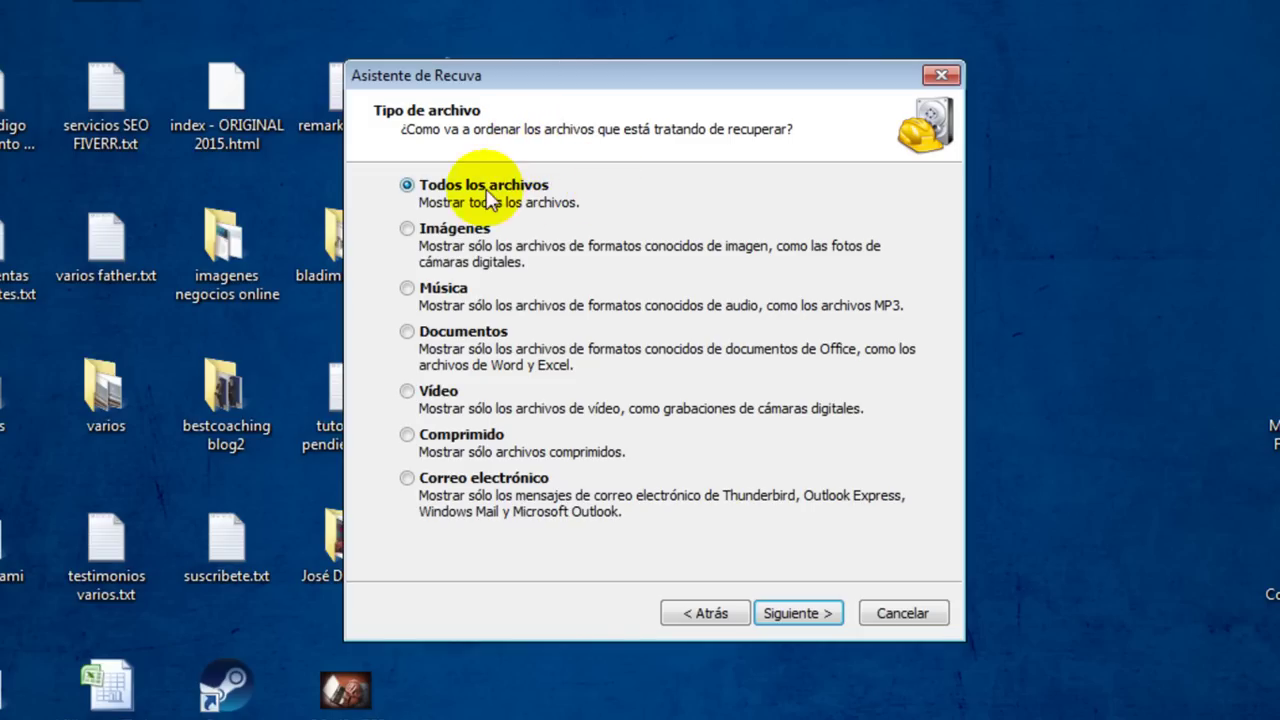
click(820, 618)
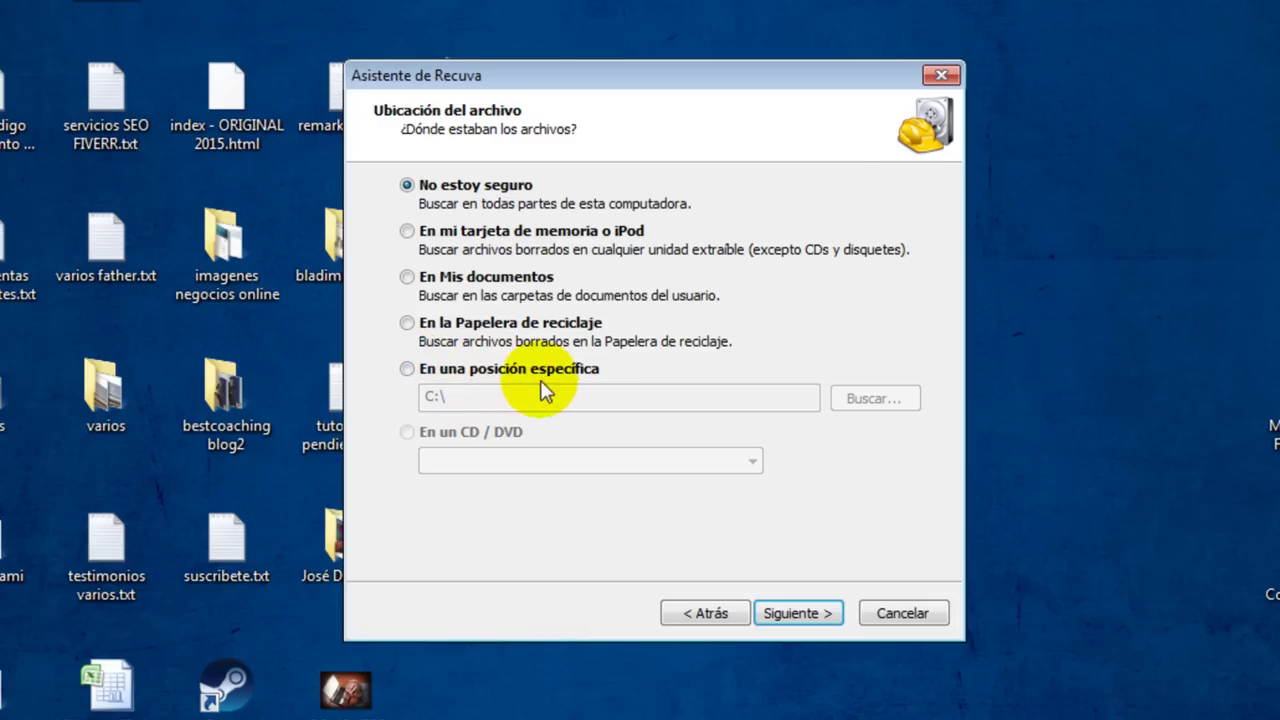
click(478, 368)
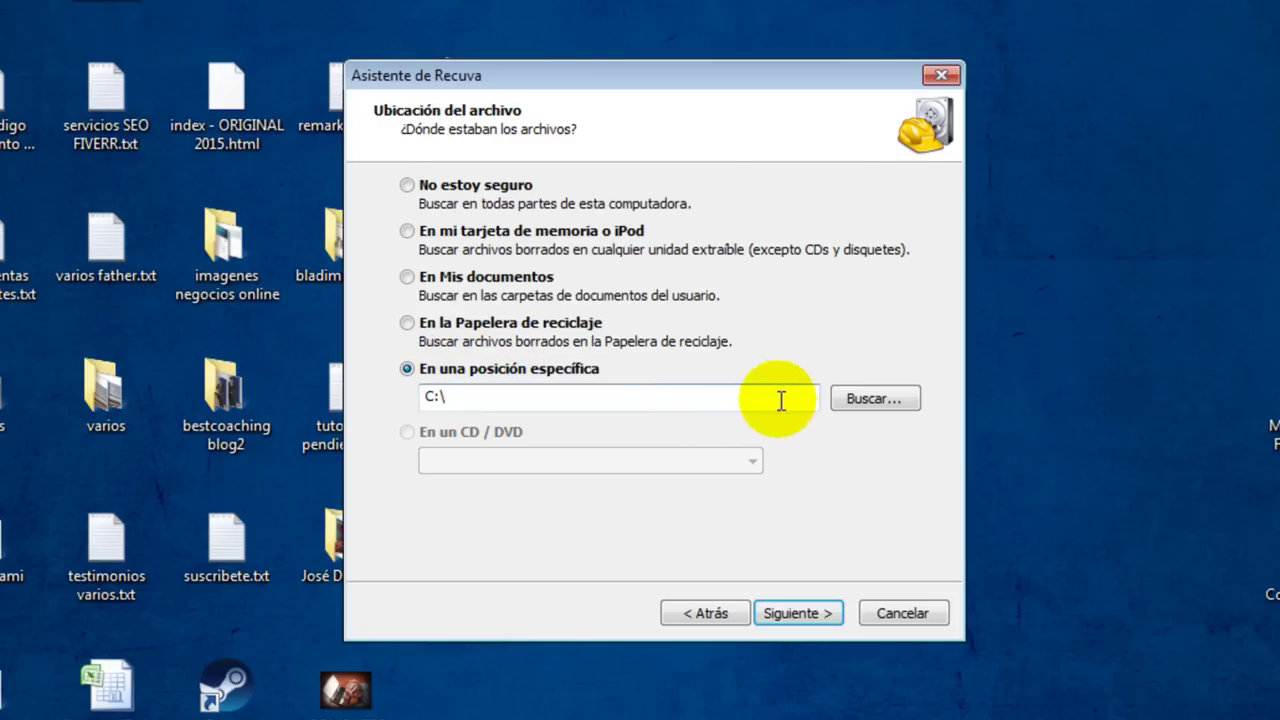
click(873, 399)
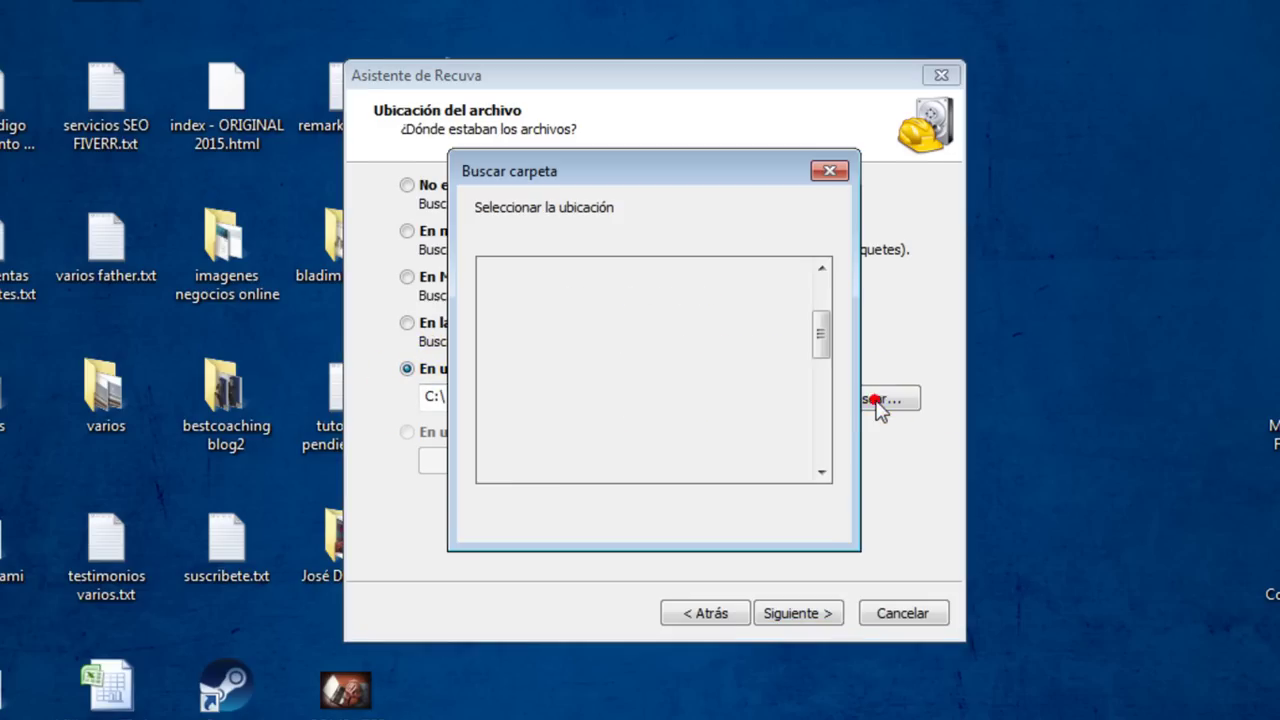
click(503, 400)
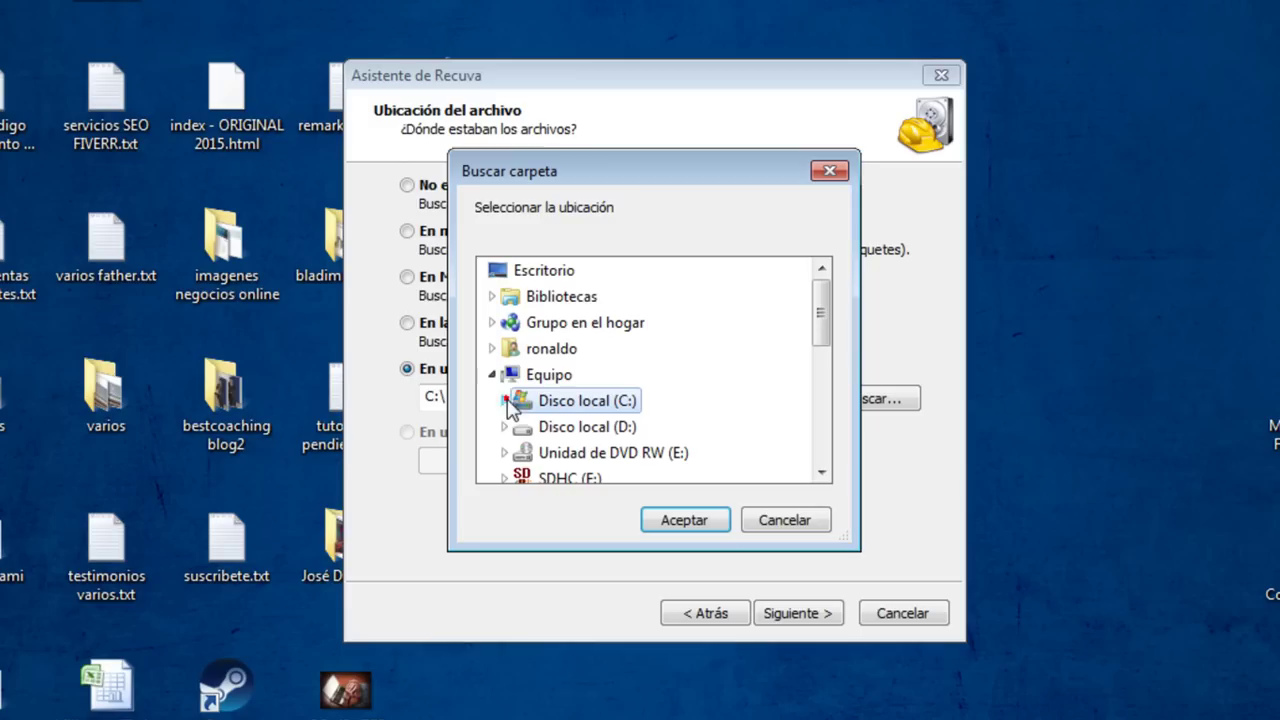
click(820, 305)
drag(820, 306, 819, 324)
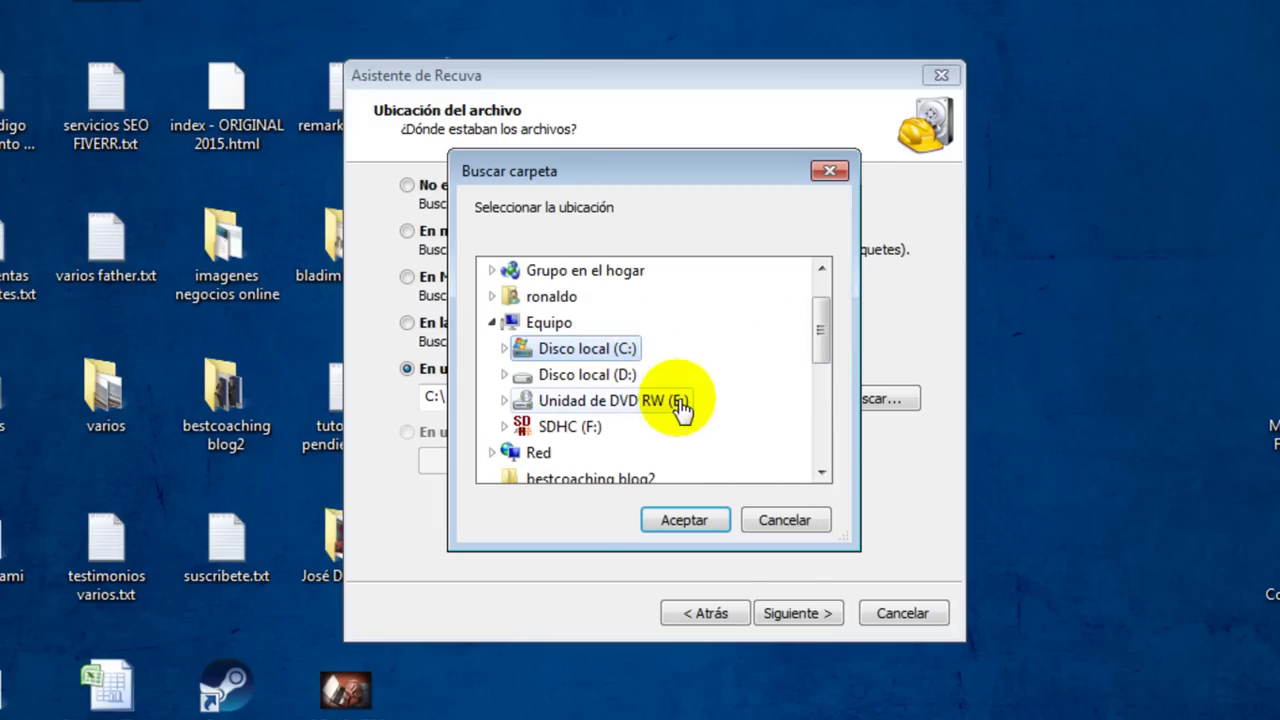
click(683, 520)
click(825, 617)
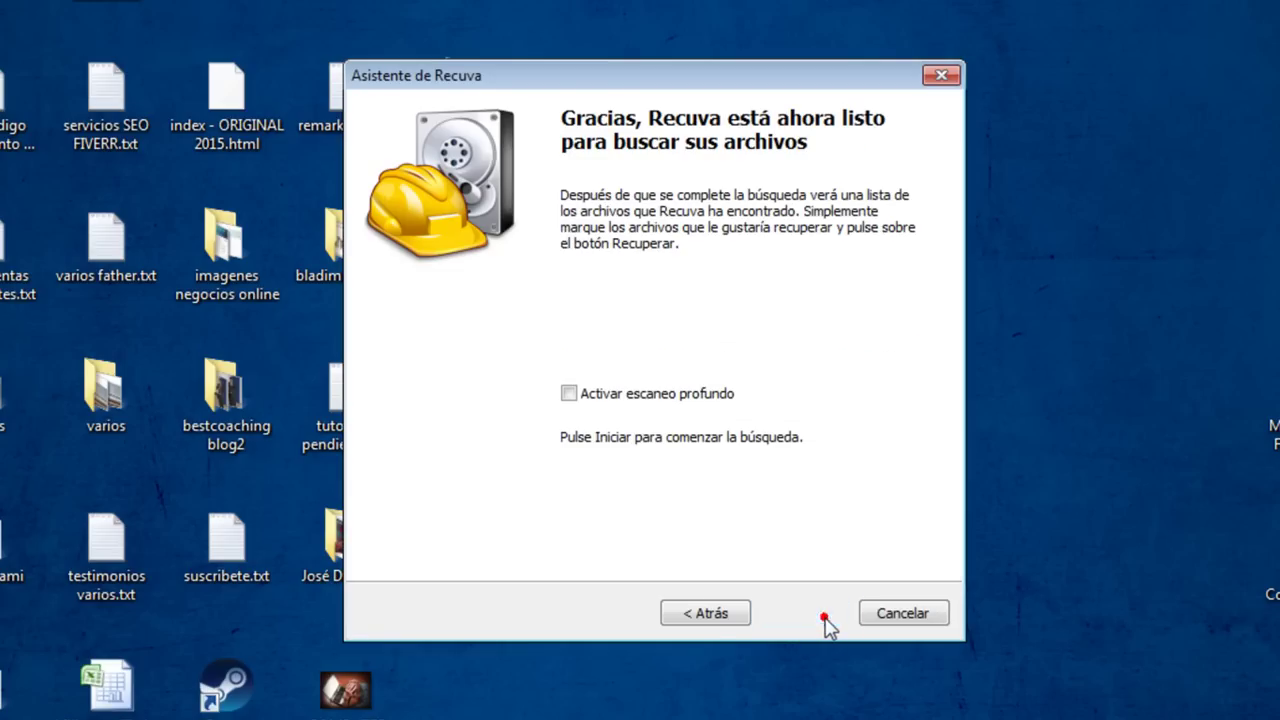
click(811, 616)
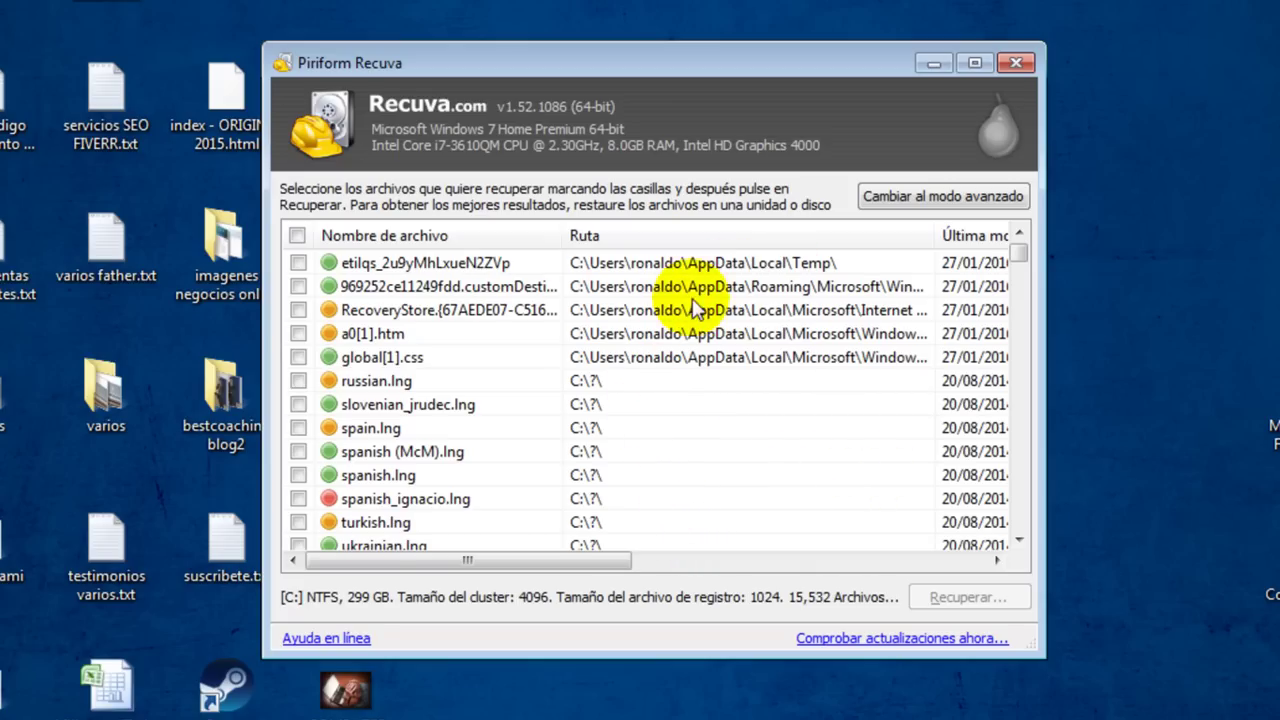
- Switch the scan results to advanced mode and maximize the window
click(940, 200)
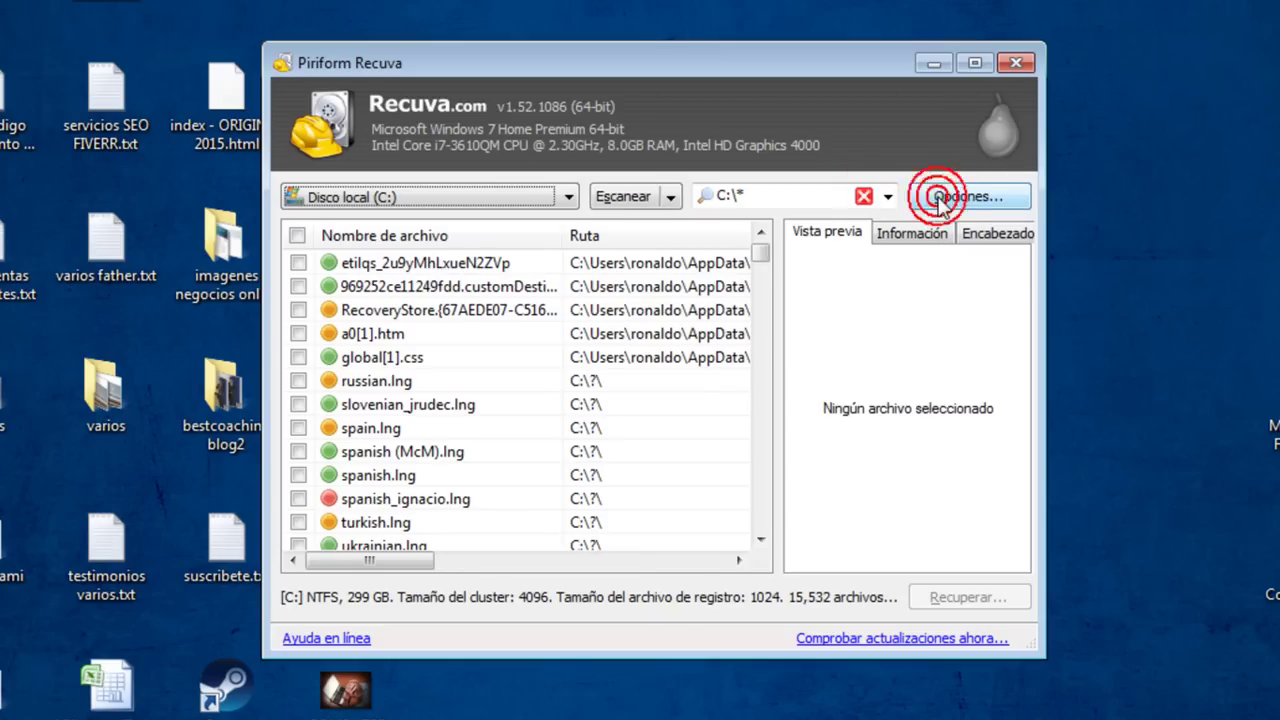
click(976, 64)
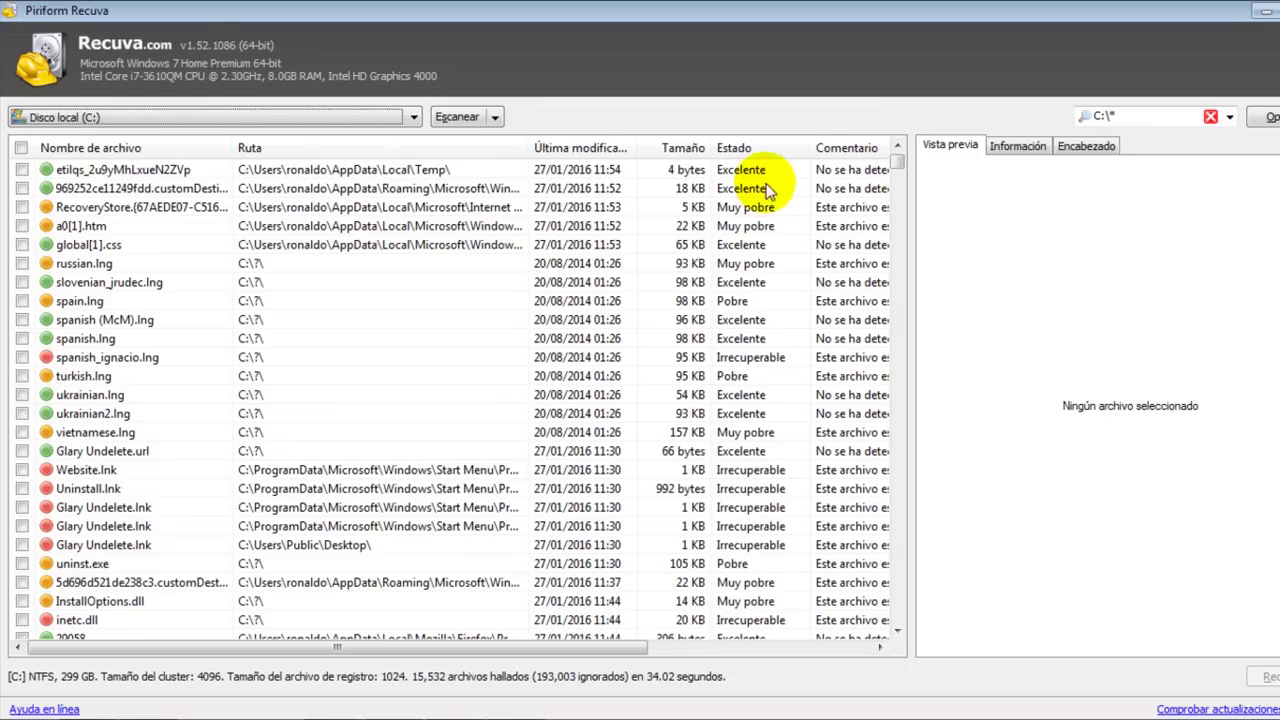
mouse_move(898, 163)
mouse_down()
mouse_move(882, 262)
mouse_move(895, 253)
mouse_move(898, 288)
mouse_move(900, 158)
mouse_up()
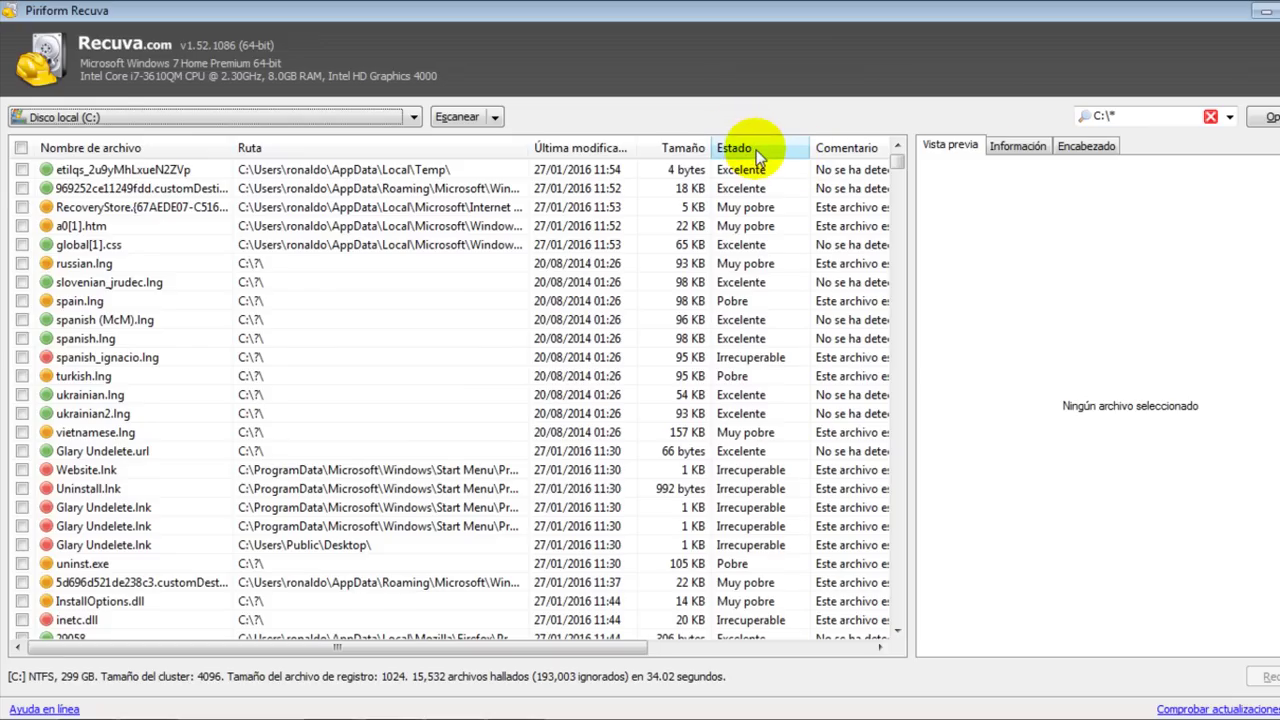
- Check the recovery state of several scanned files and sort the results by Estado
click(777, 173)
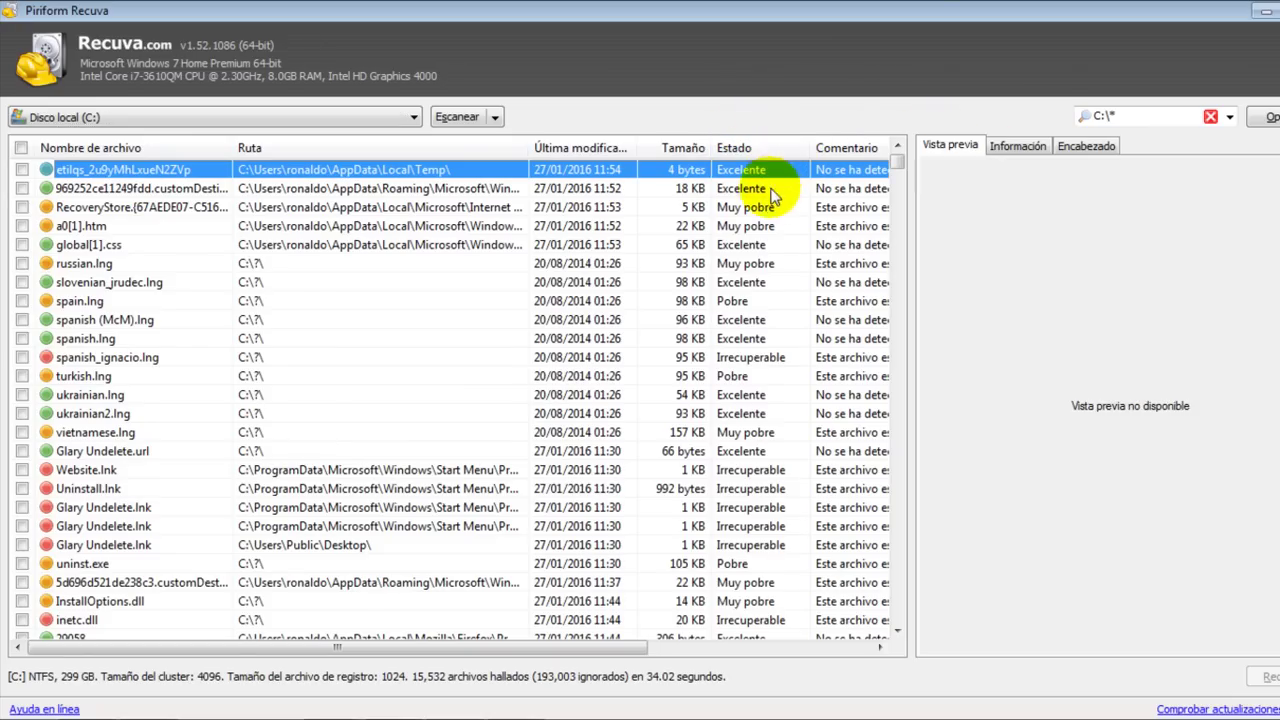
click(780, 210)
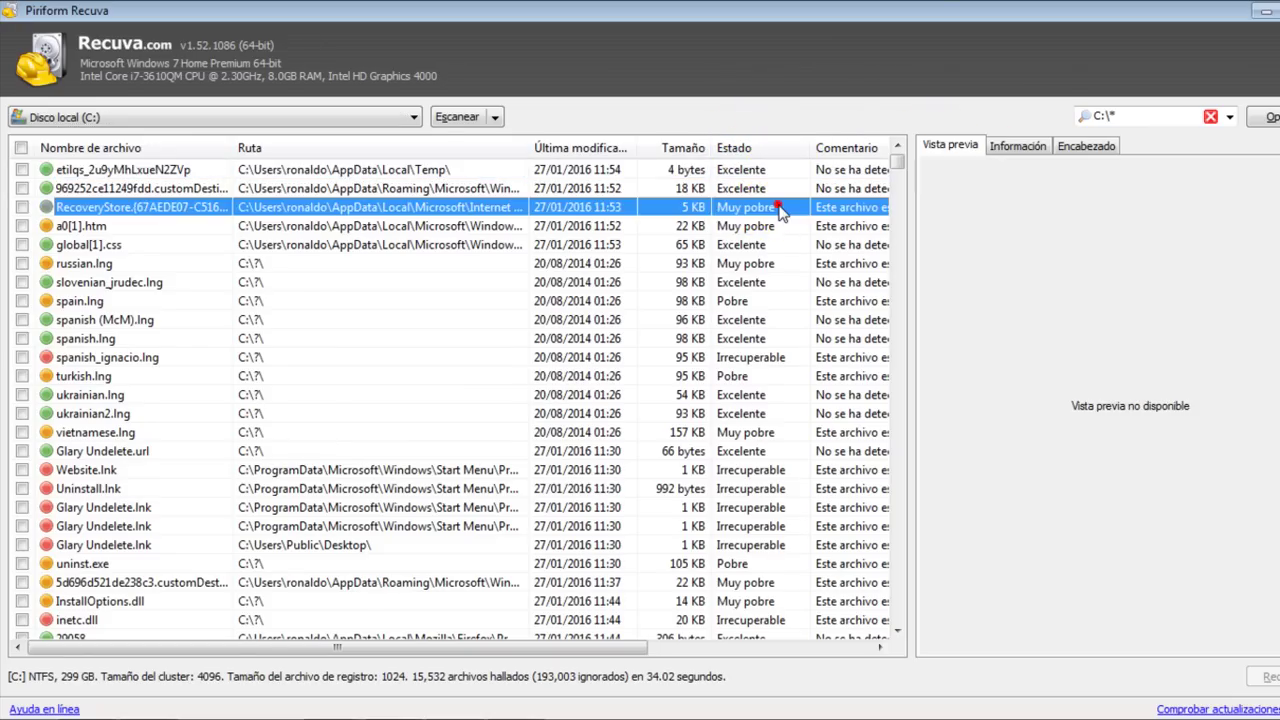
click(765, 300)
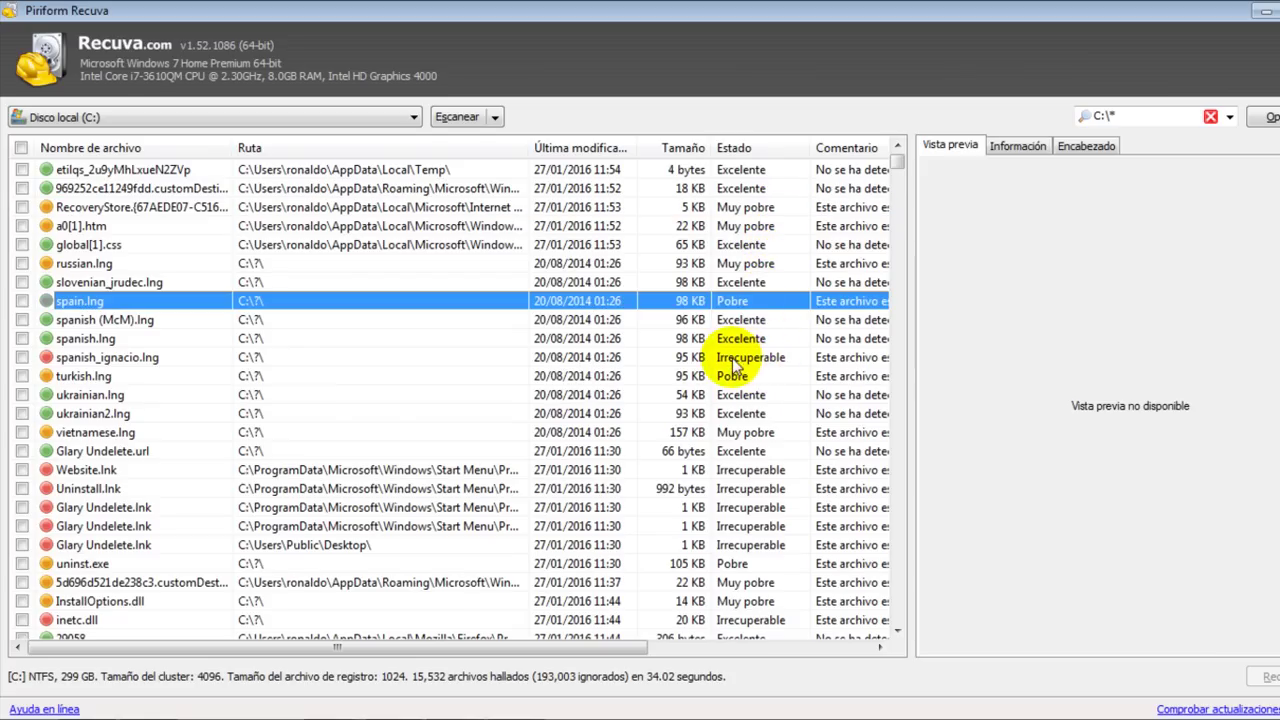
click(752, 360)
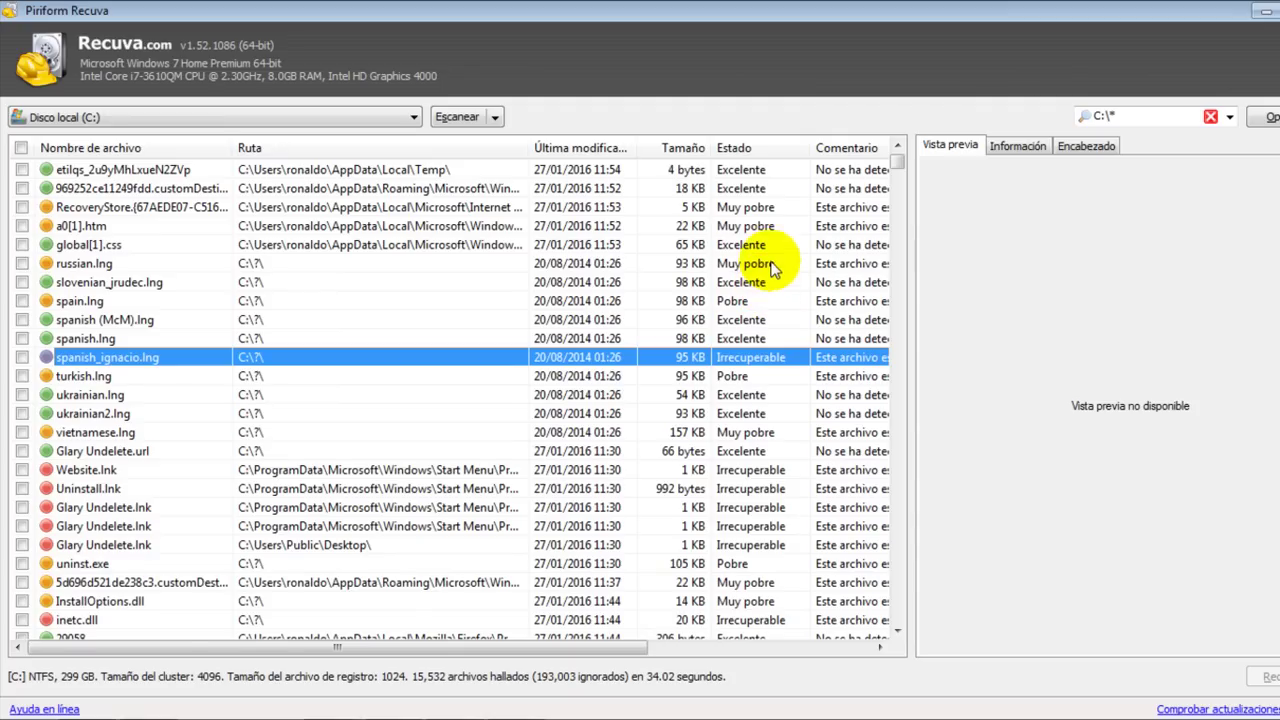
click(750, 152)
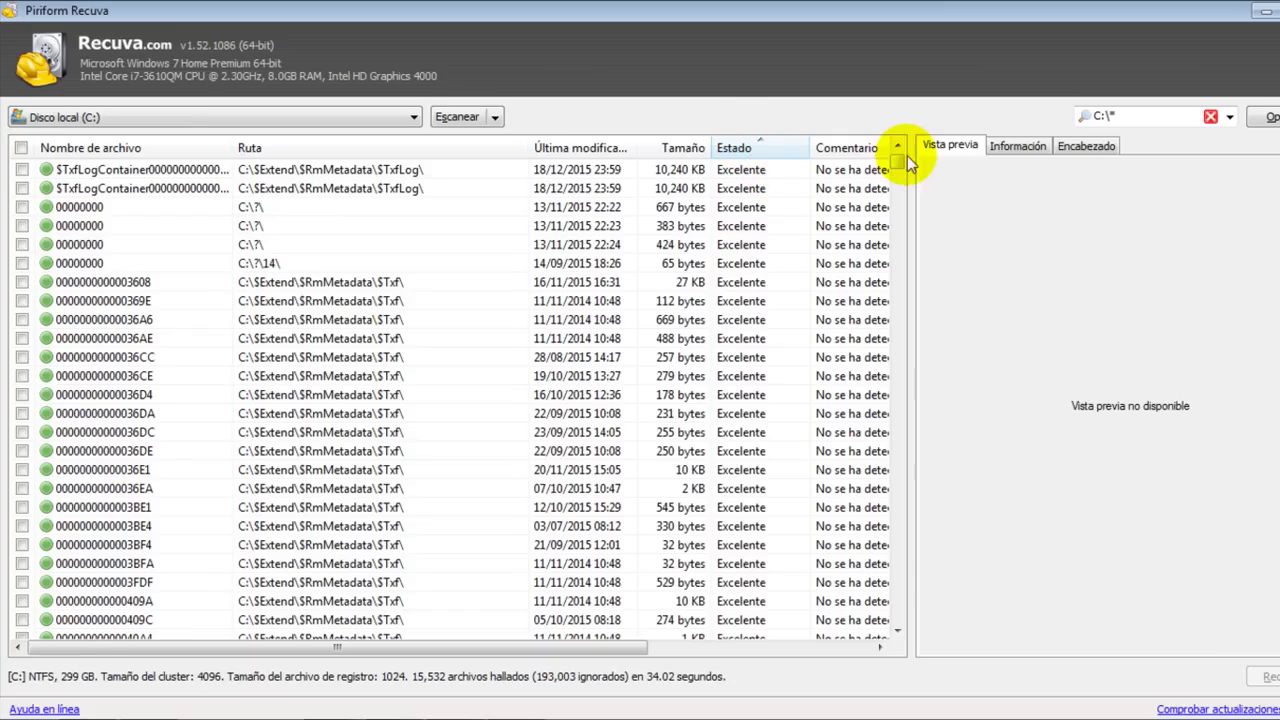
- Find png.png from C:\?\images\ext_icons\ among the files in excellent state and mark it for recovery
drag(897, 165, 876, 236)
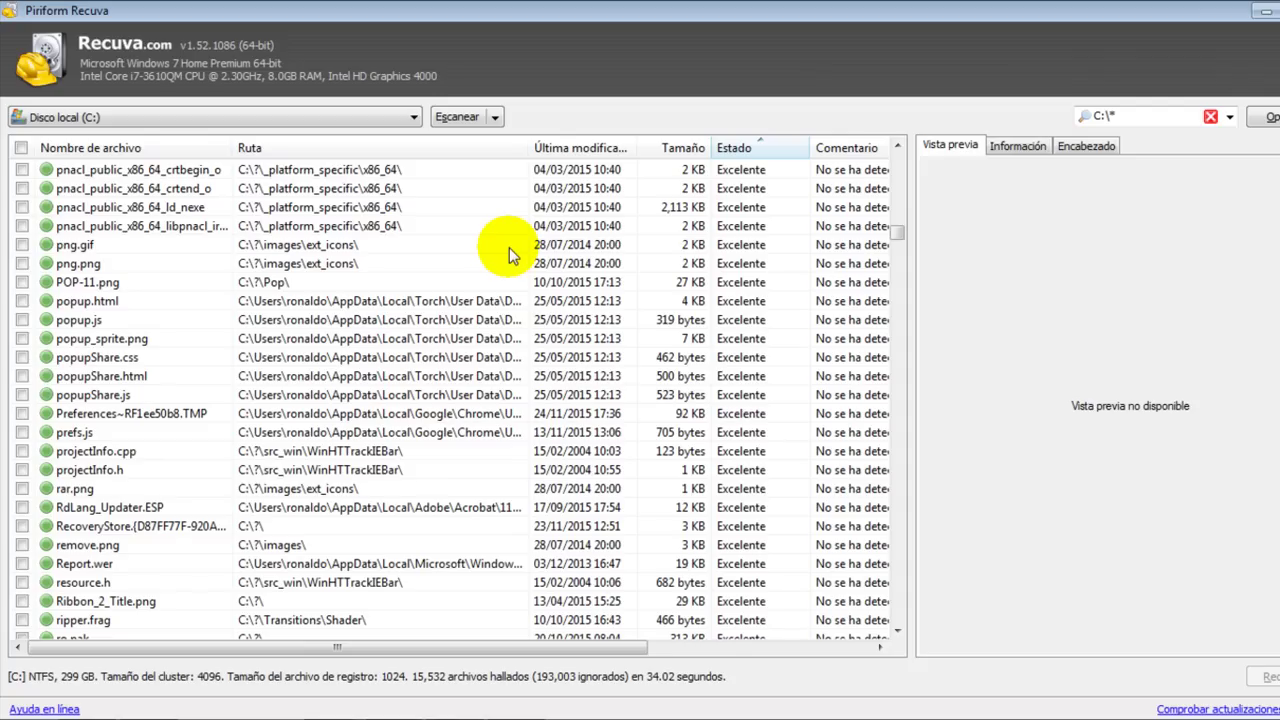
click(118, 267)
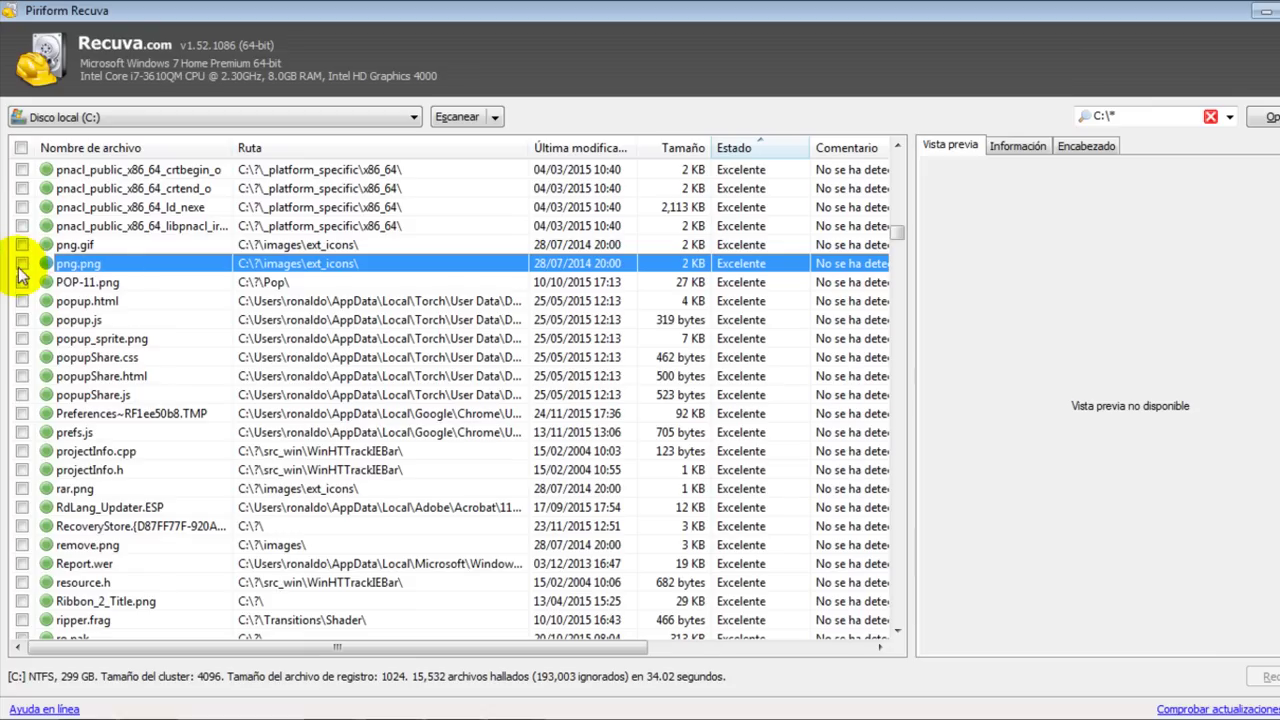
click(23, 265)
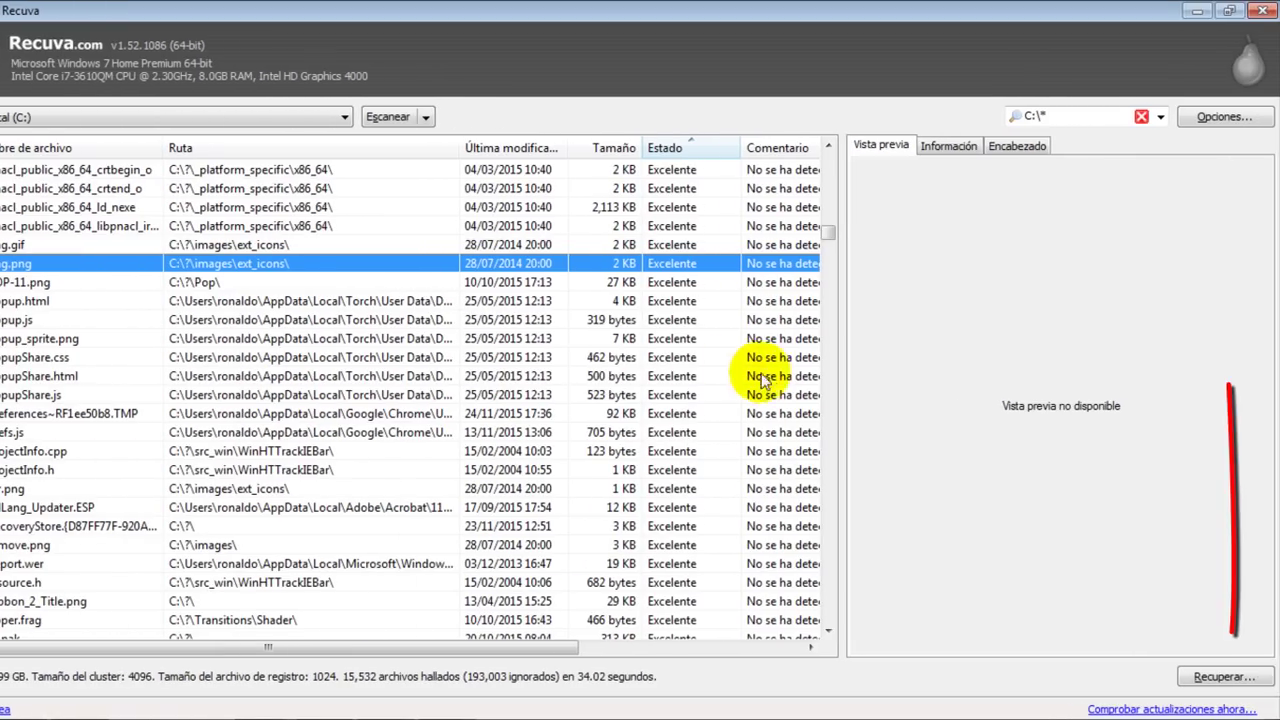
- Recover the marked file into the a3 folder on Disco local (D:) and dismiss the completion message
click(1222, 677)
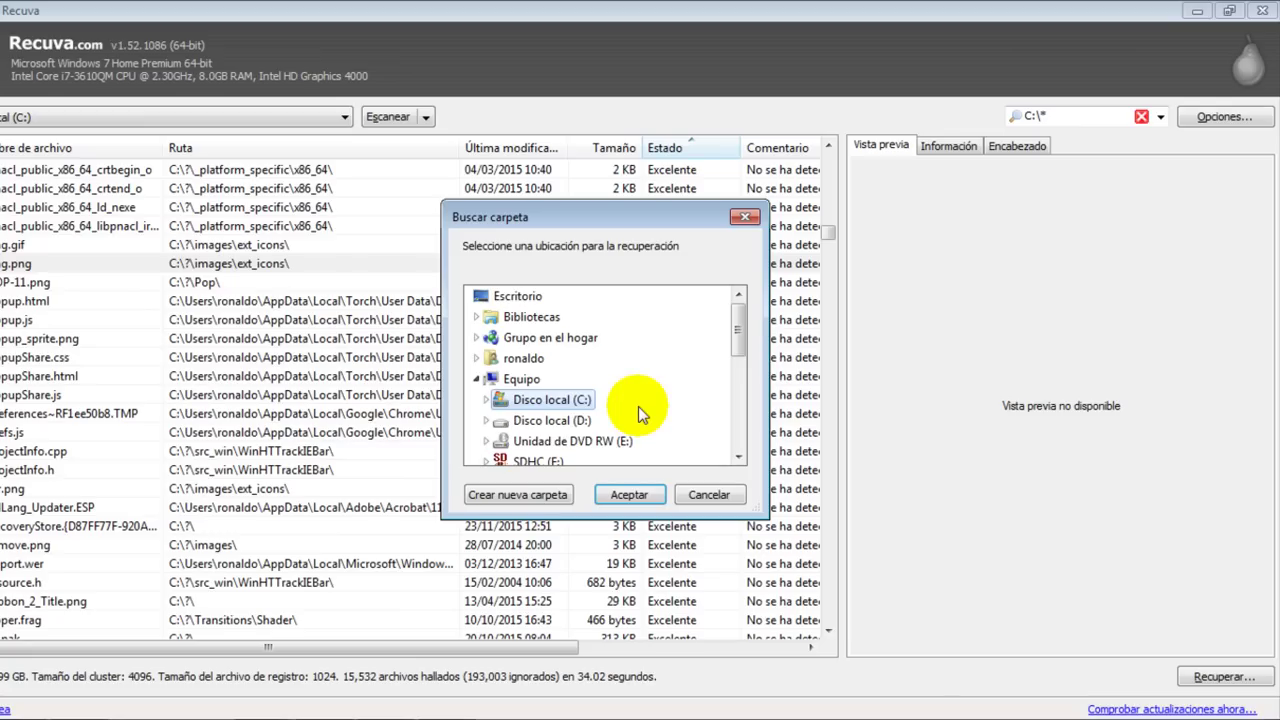
double_click(552, 422)
click(556, 434)
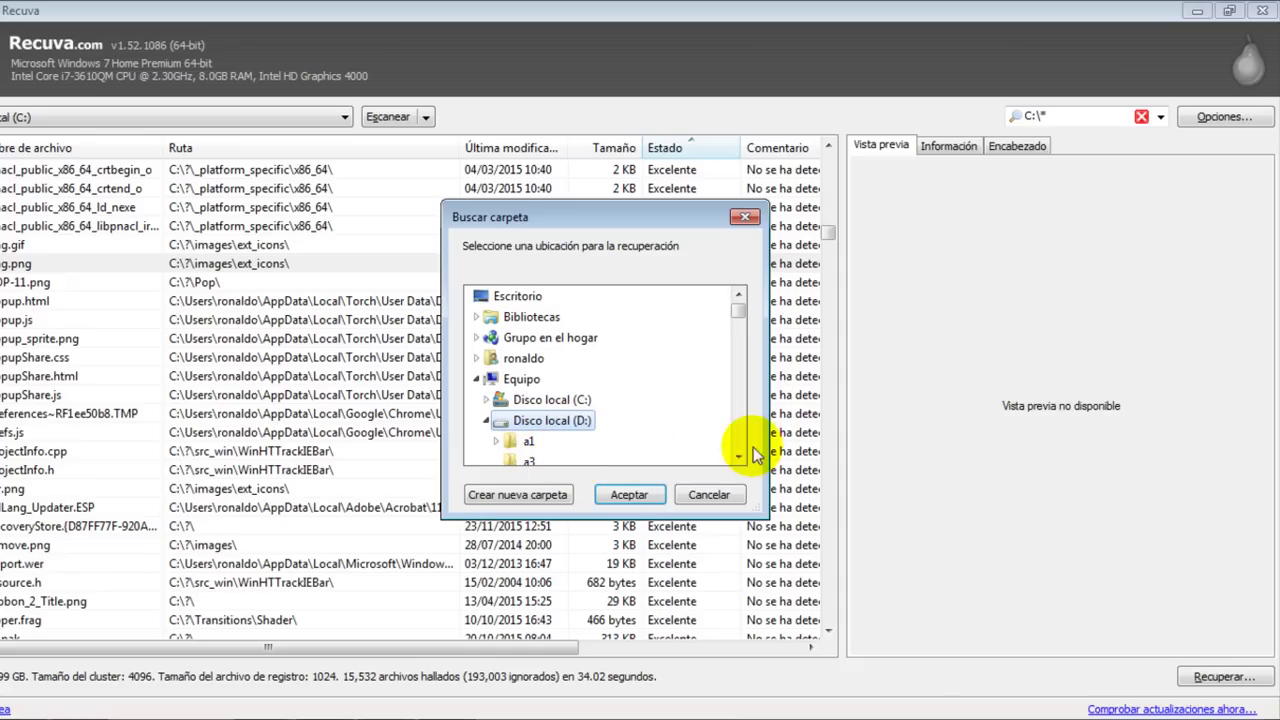
click(738, 455)
click(529, 441)
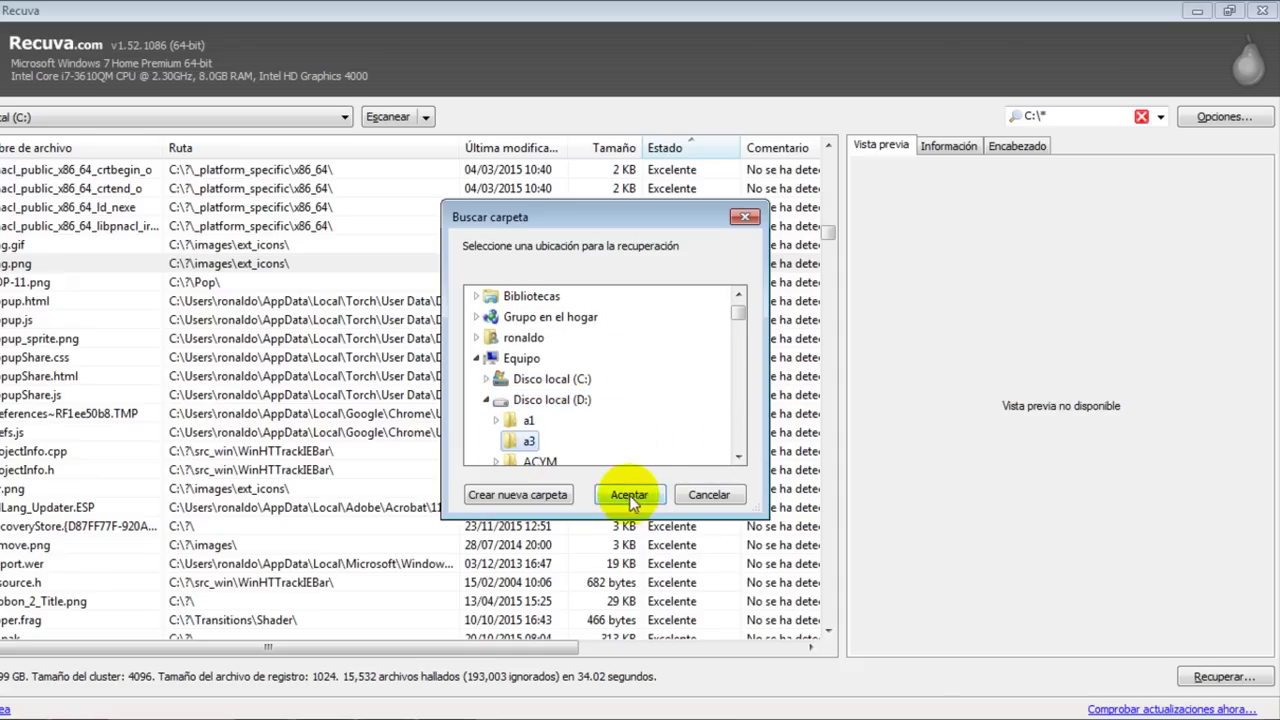
click(632, 495)
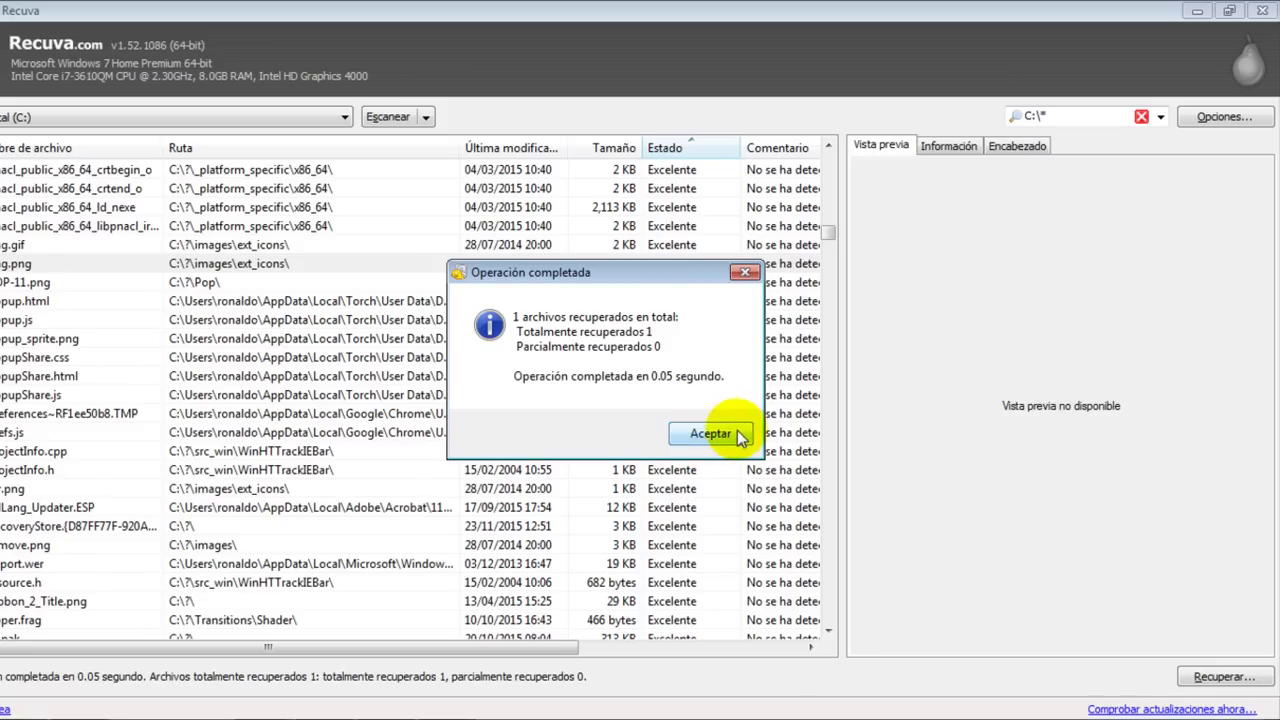
click(733, 438)
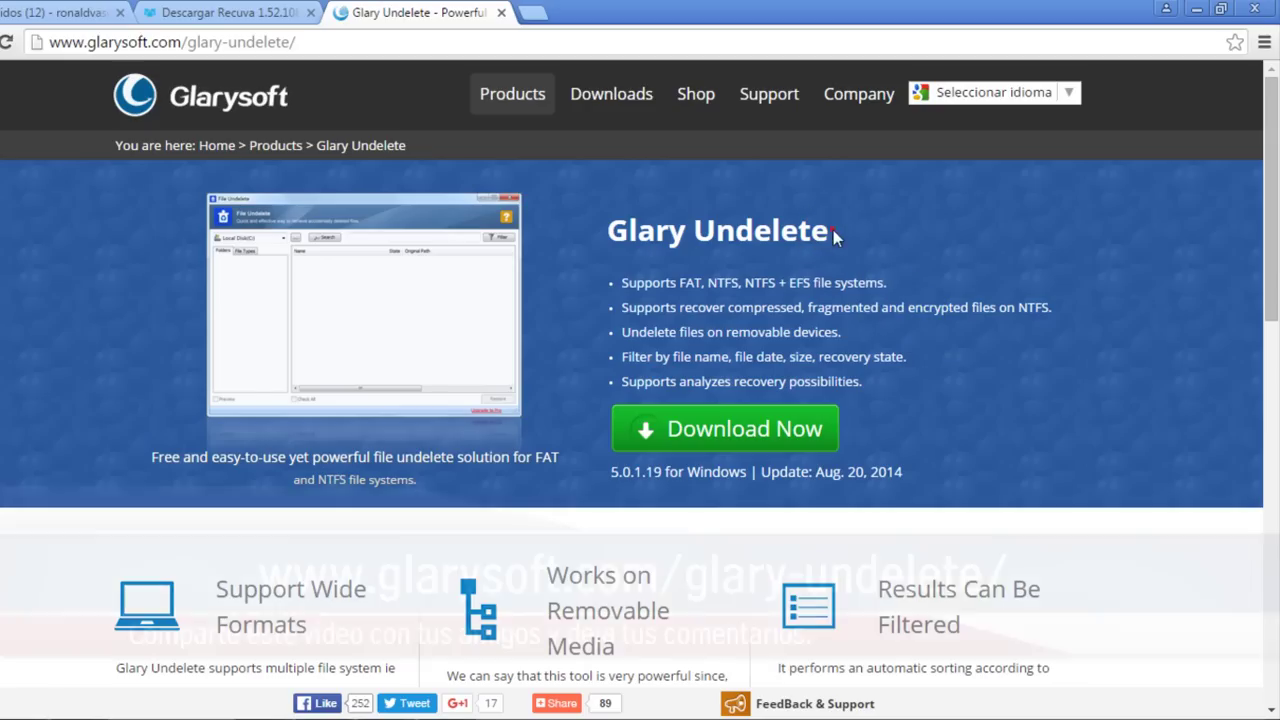
- Download the Glary Undelete installer from its product page on the Glarysoft website
drag(833, 230, 610, 228)
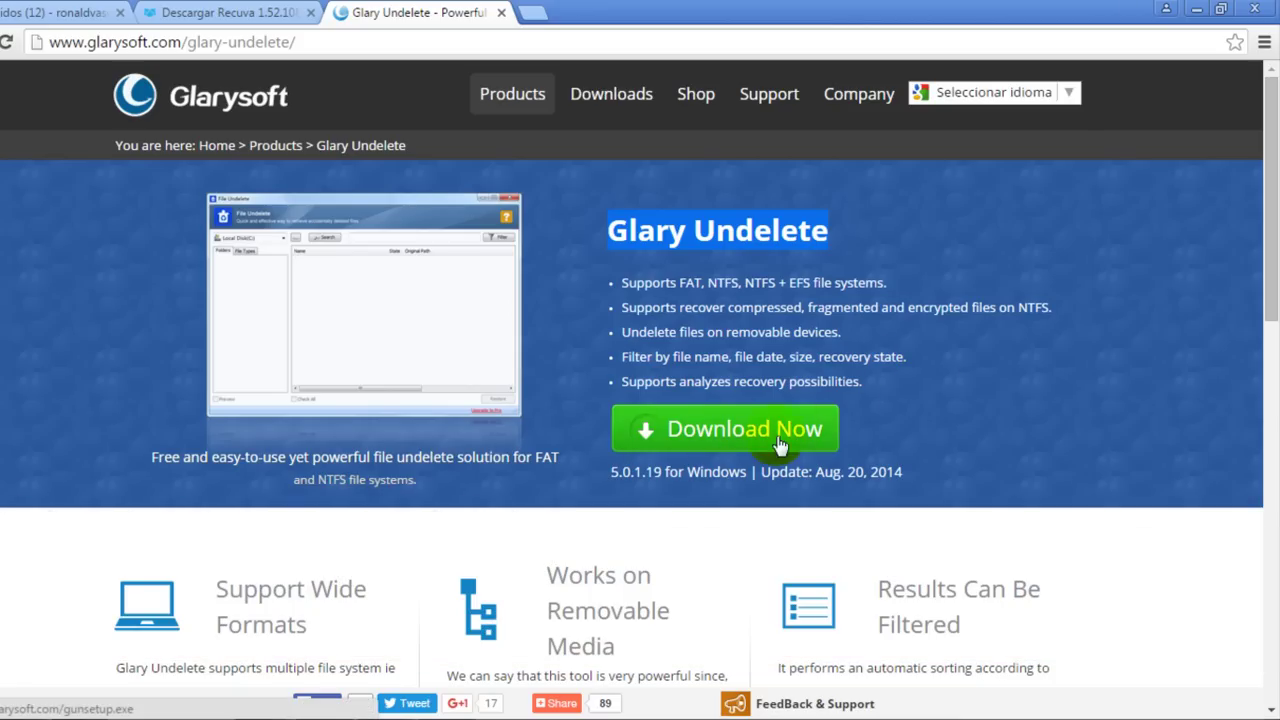
click(734, 432)
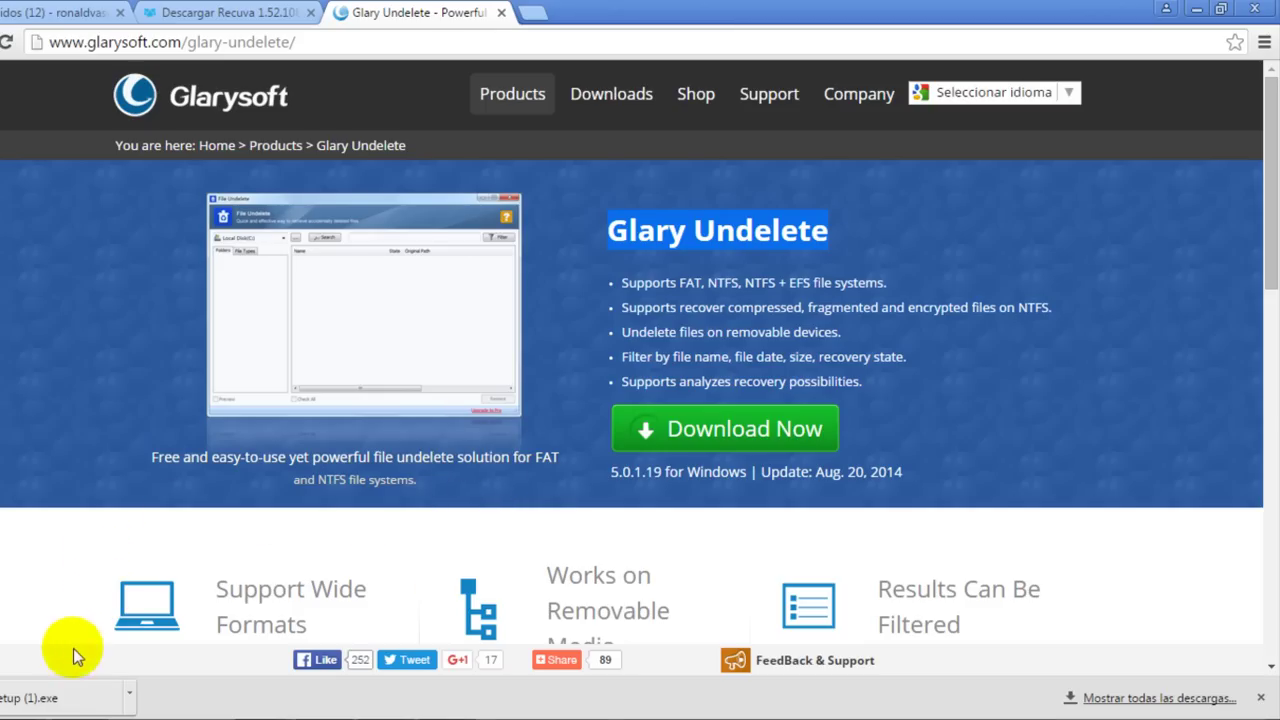
- Run the downloaded installer, accept the license, and install Glary Undelete in the default folder with desktop and Quick Launch icons
click(81, 699)
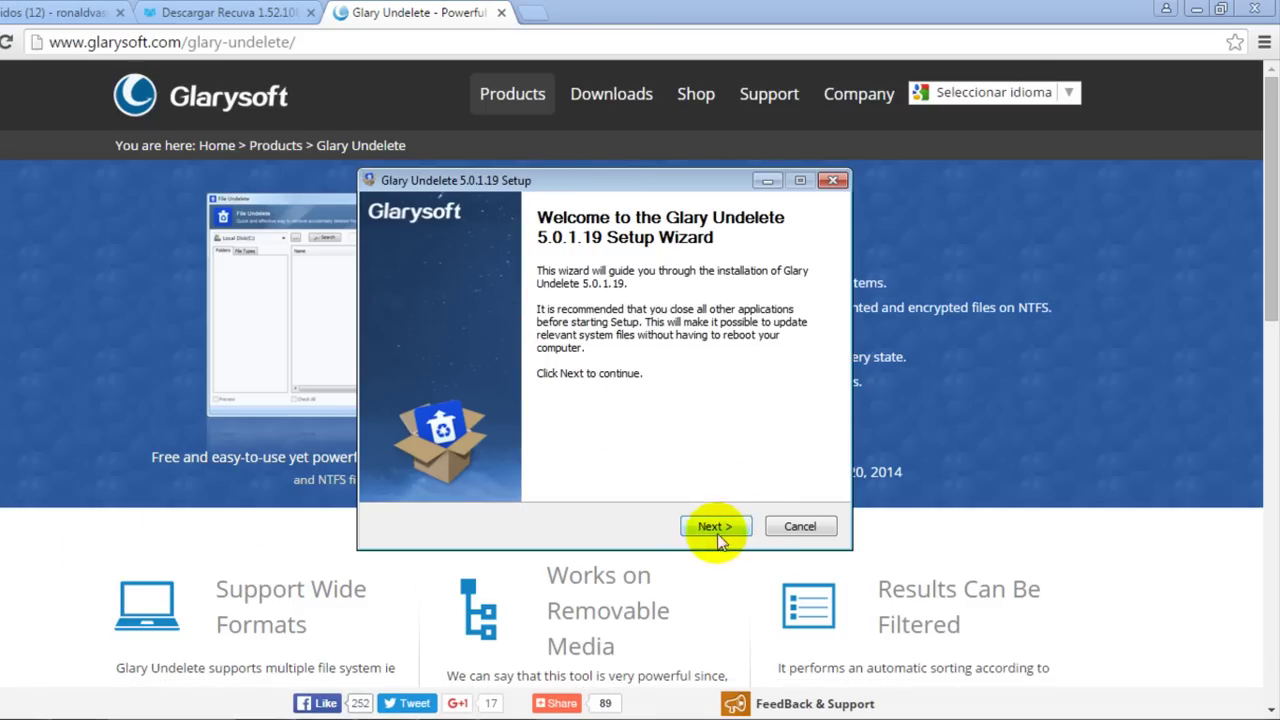
click(714, 527)
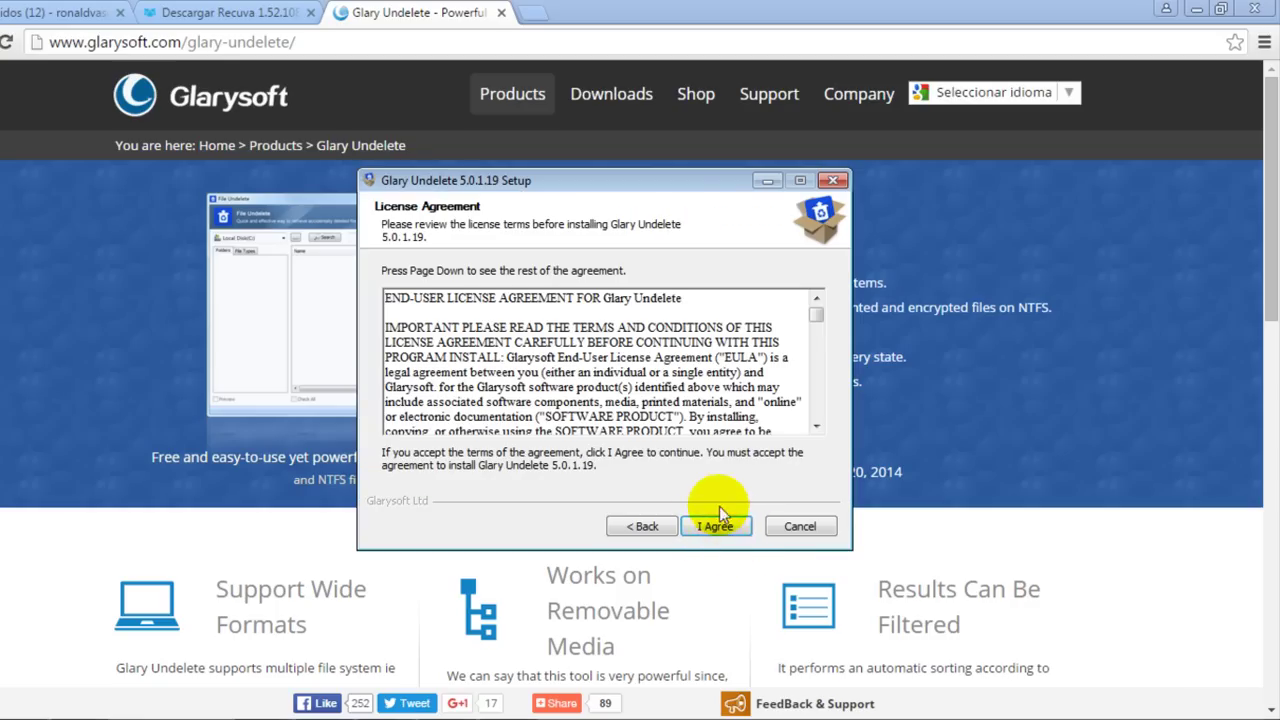
click(730, 527)
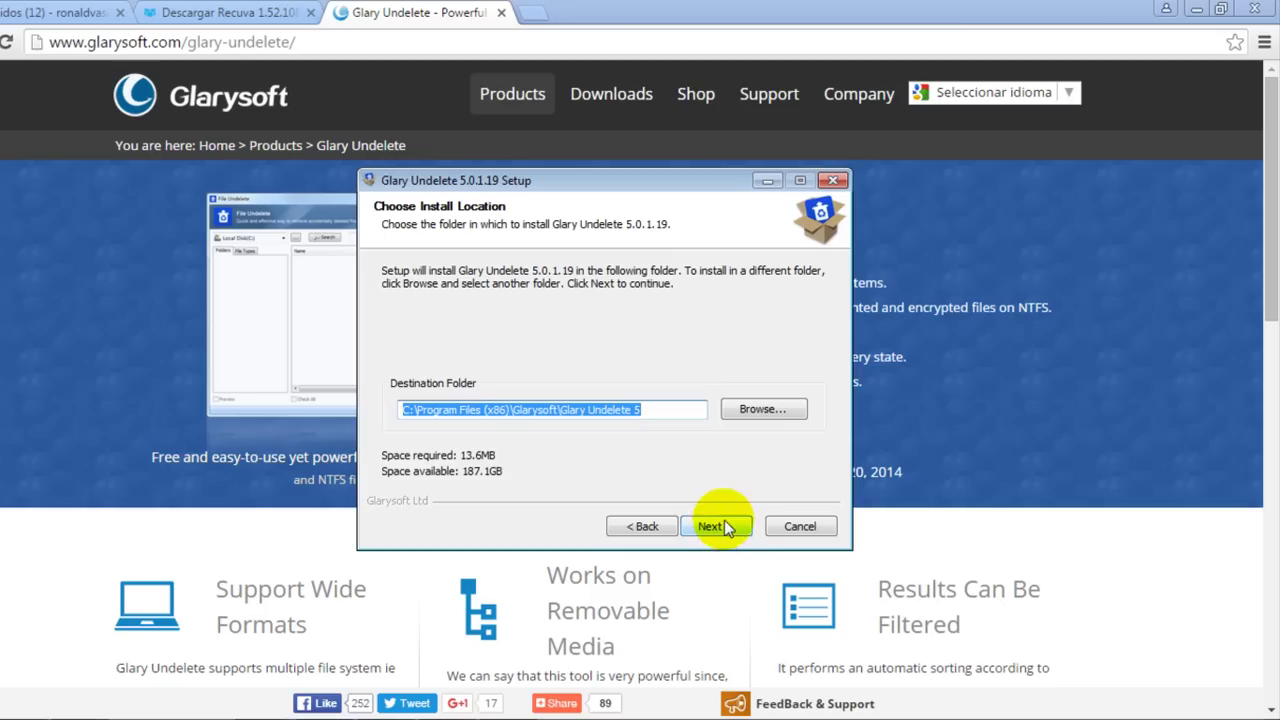
click(728, 529)
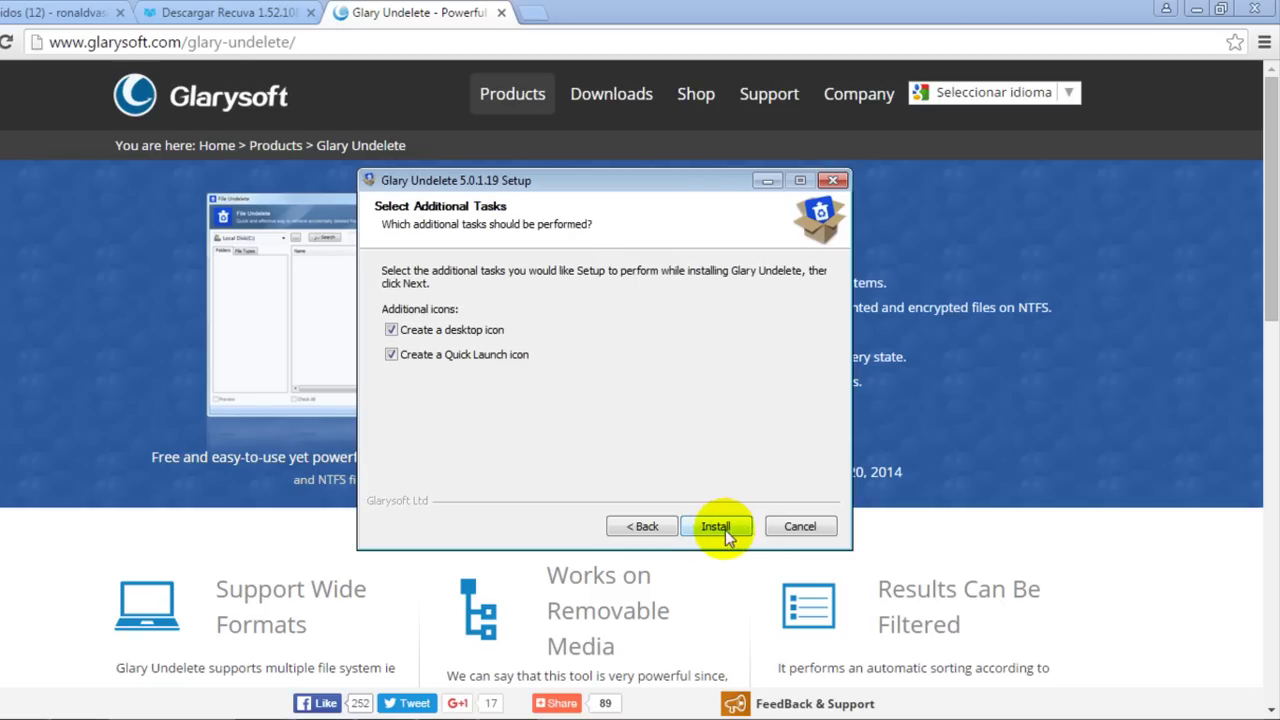
click(716, 526)
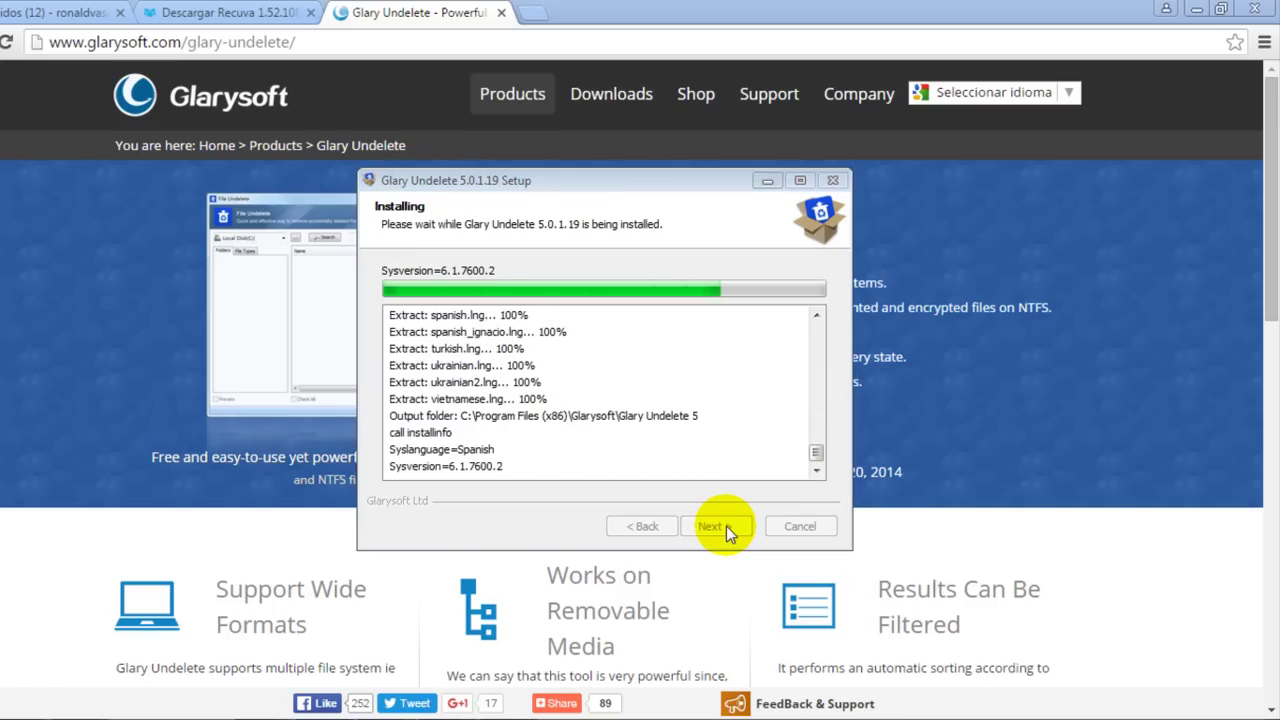
click(726, 526)
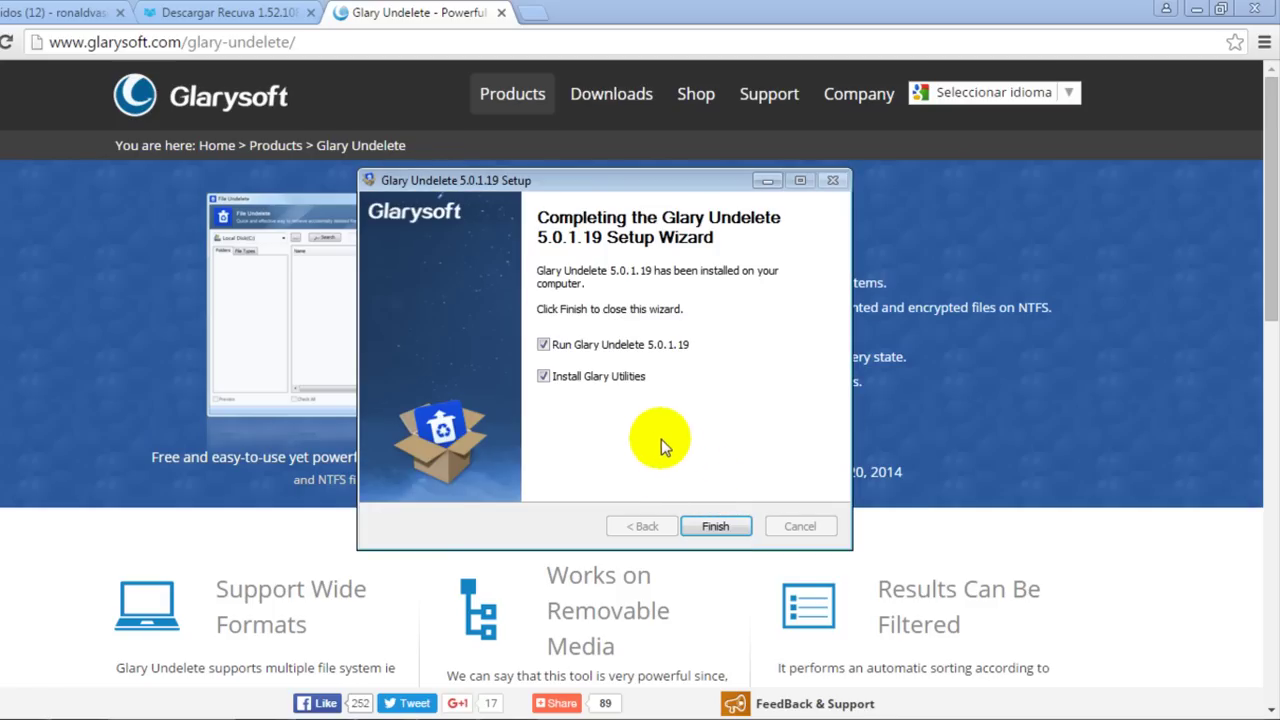
- Finish the setup without installing Glary Utilities, launching Glary Undelete, and maximize its window
click(544, 377)
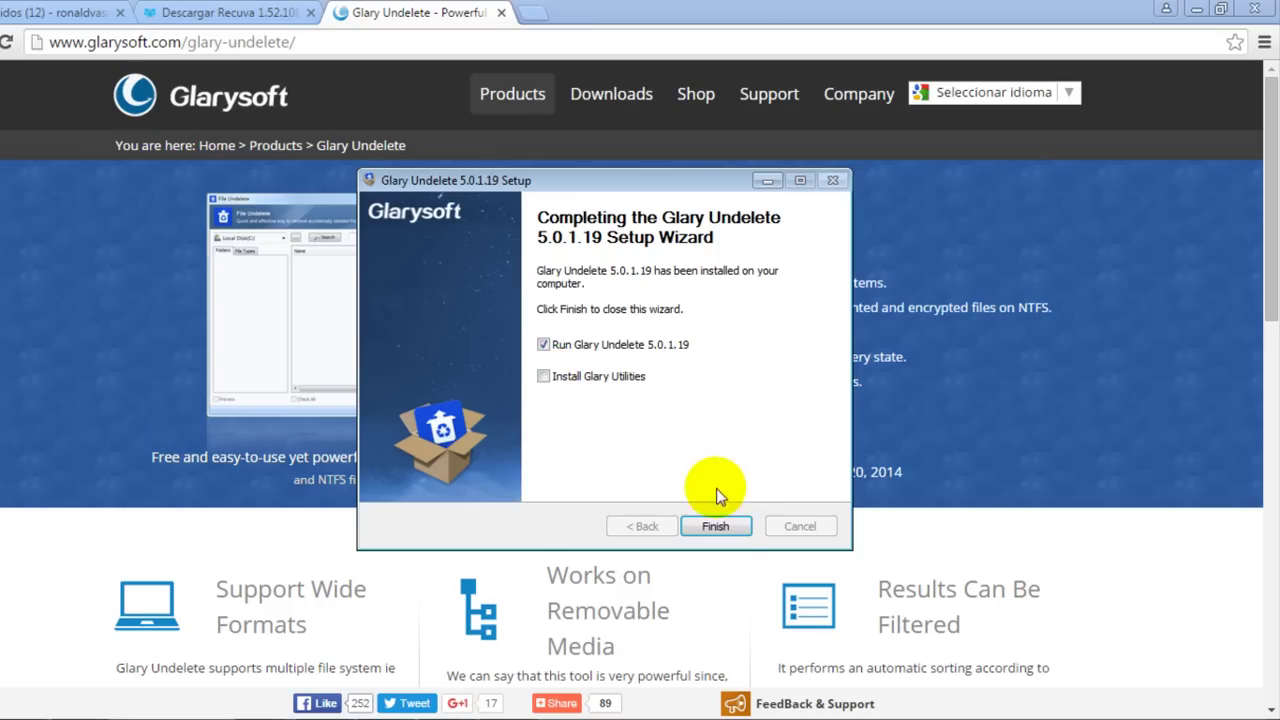
click(719, 525)
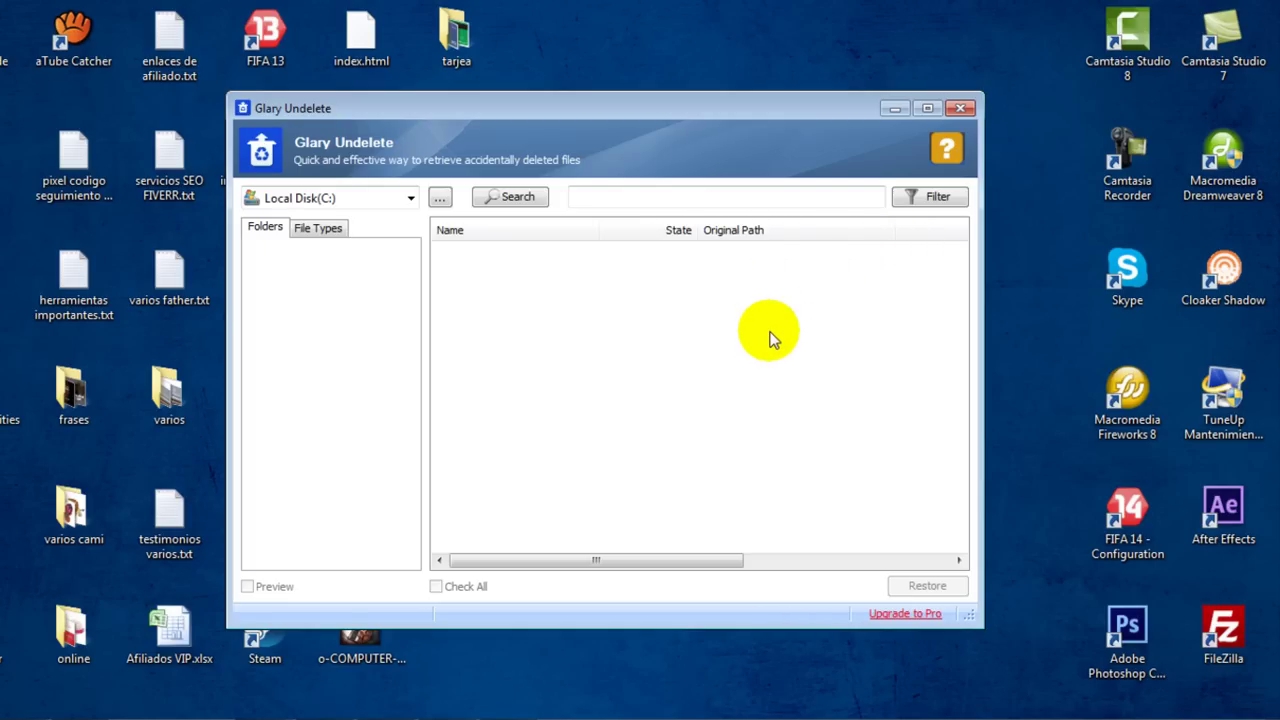
click(930, 109)
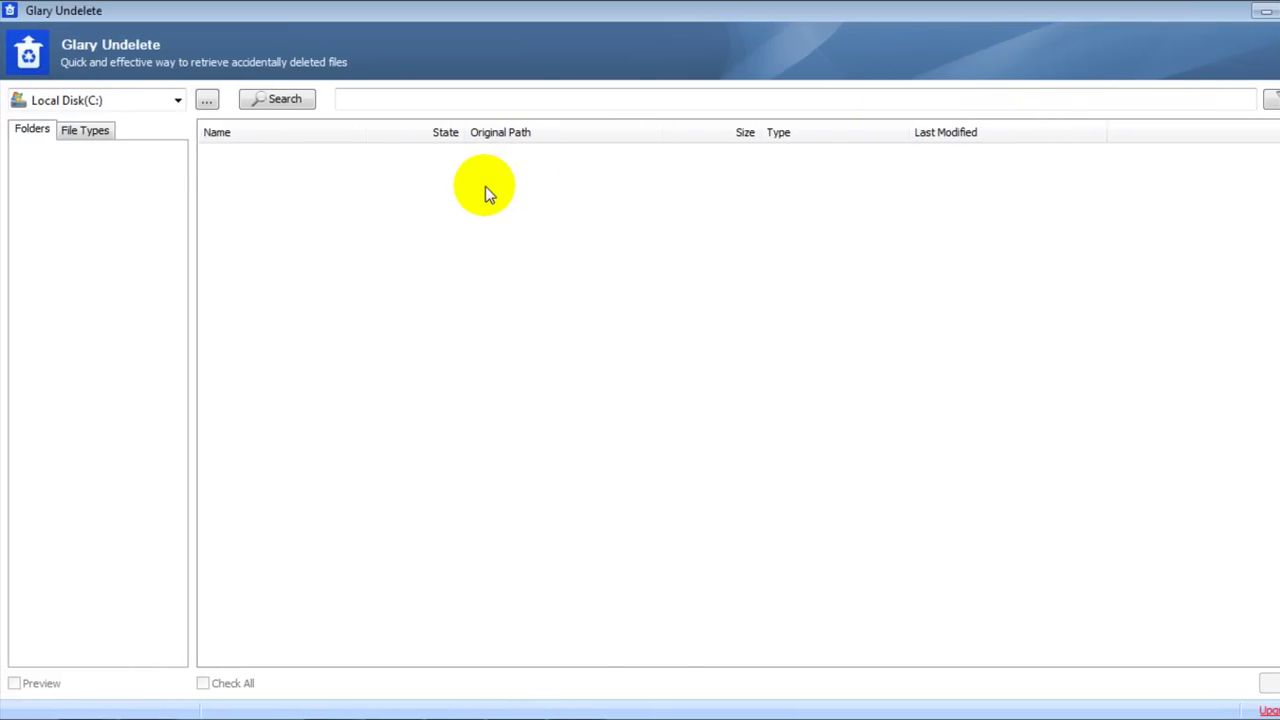
- Choose the SDHC (F:) memory card as the scan location and search it for deleted files
click(176, 101)
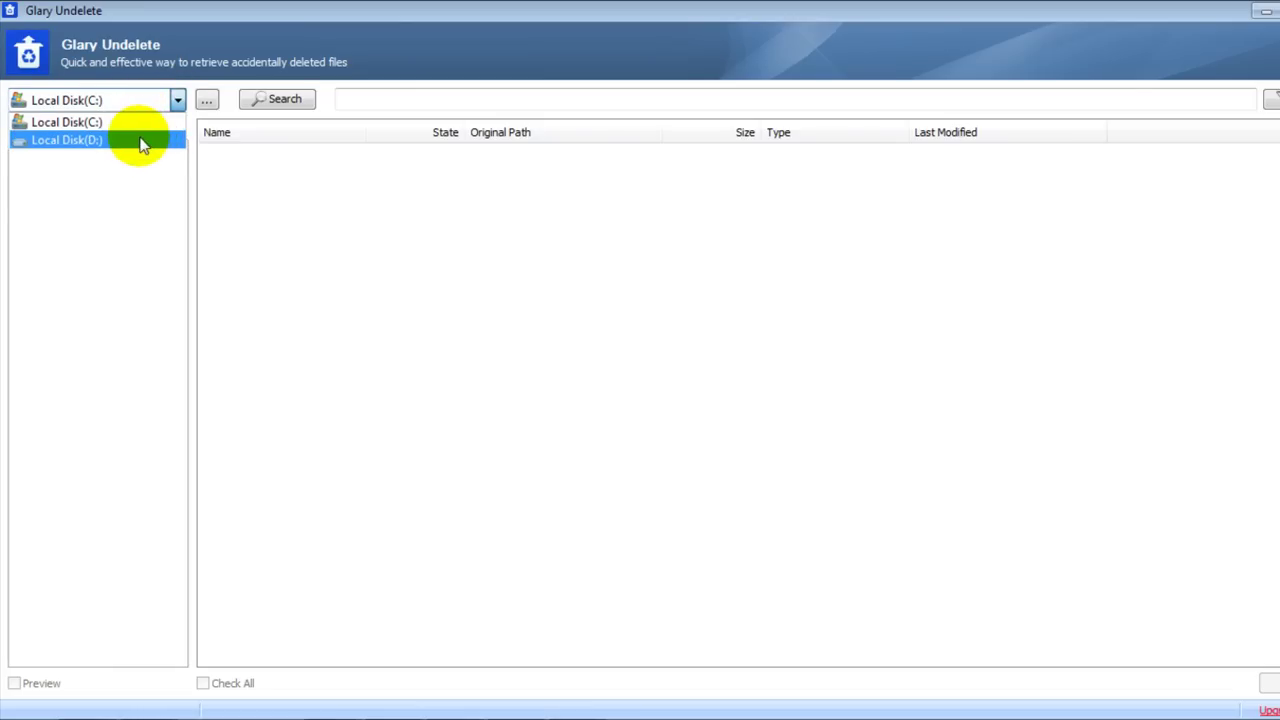
click(199, 104)
click(205, 101)
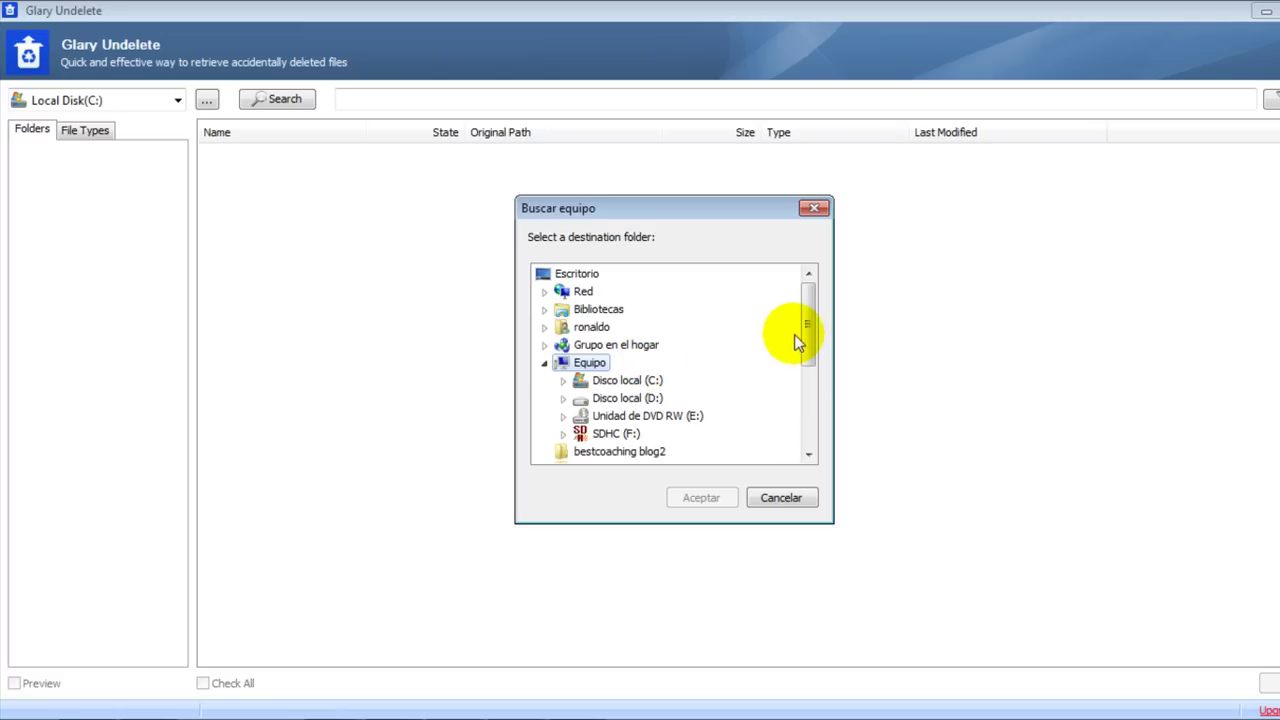
drag(808, 312, 810, 338)
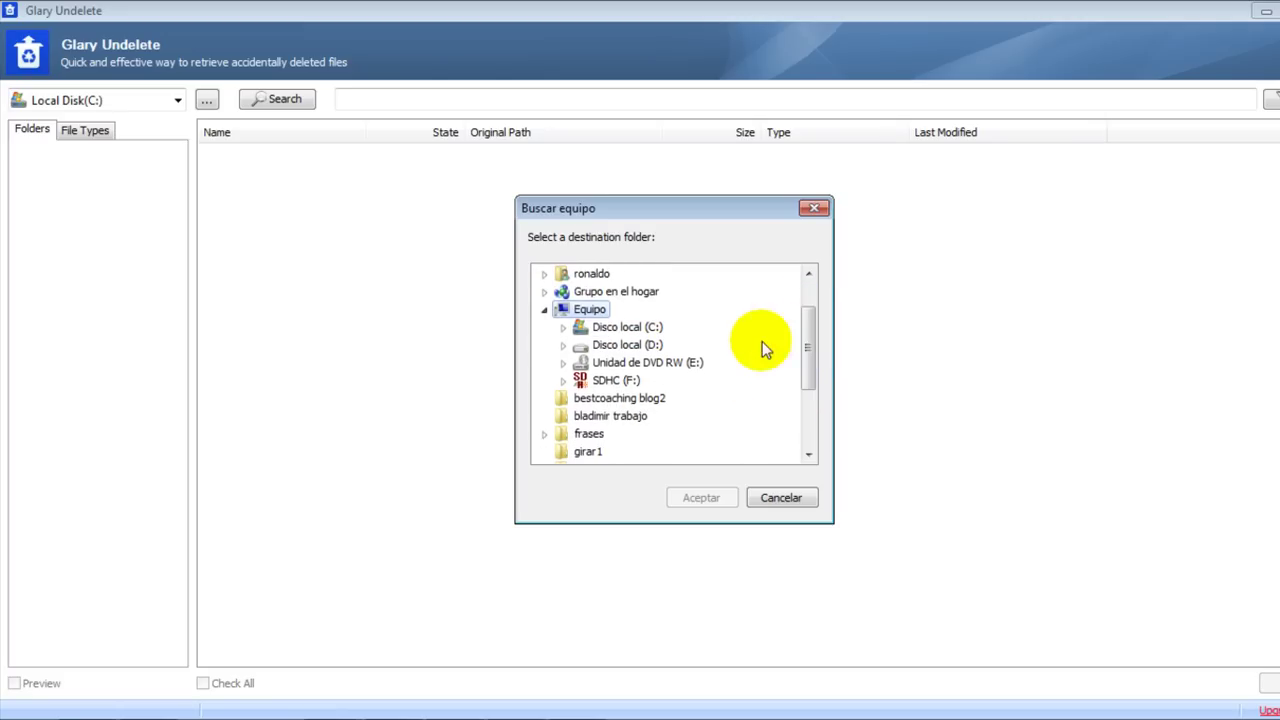
click(604, 382)
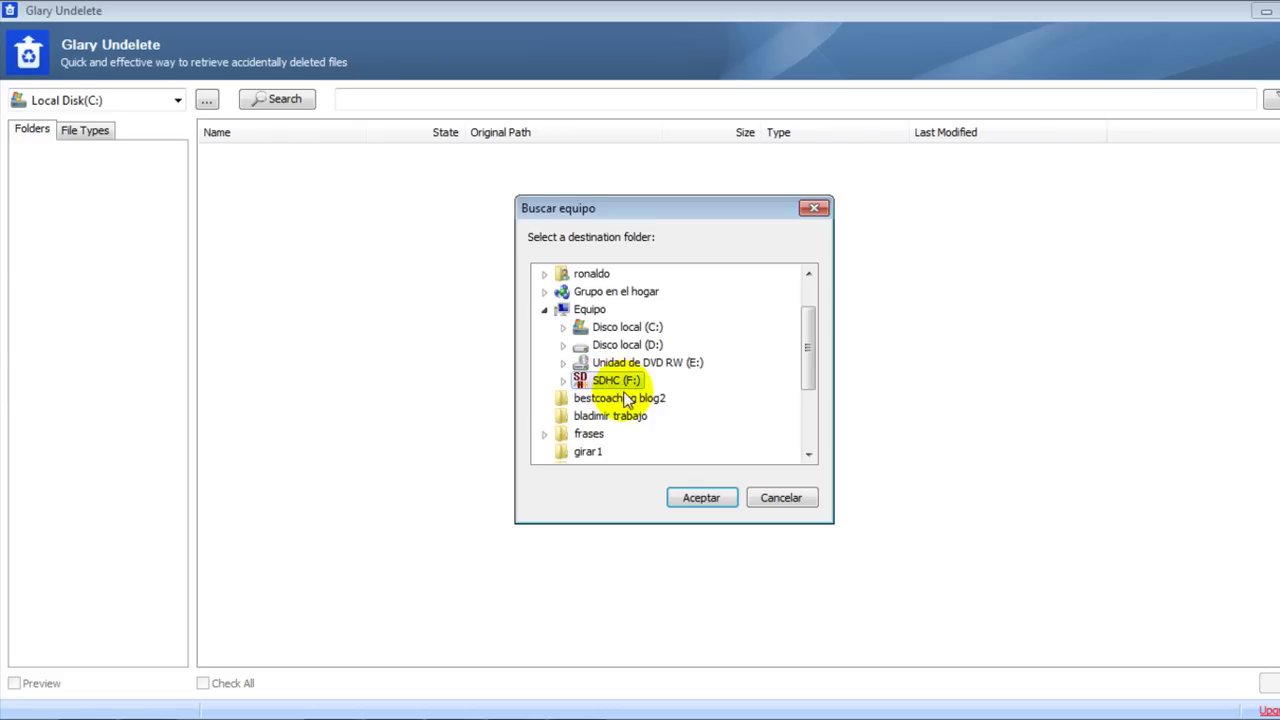
click(704, 502)
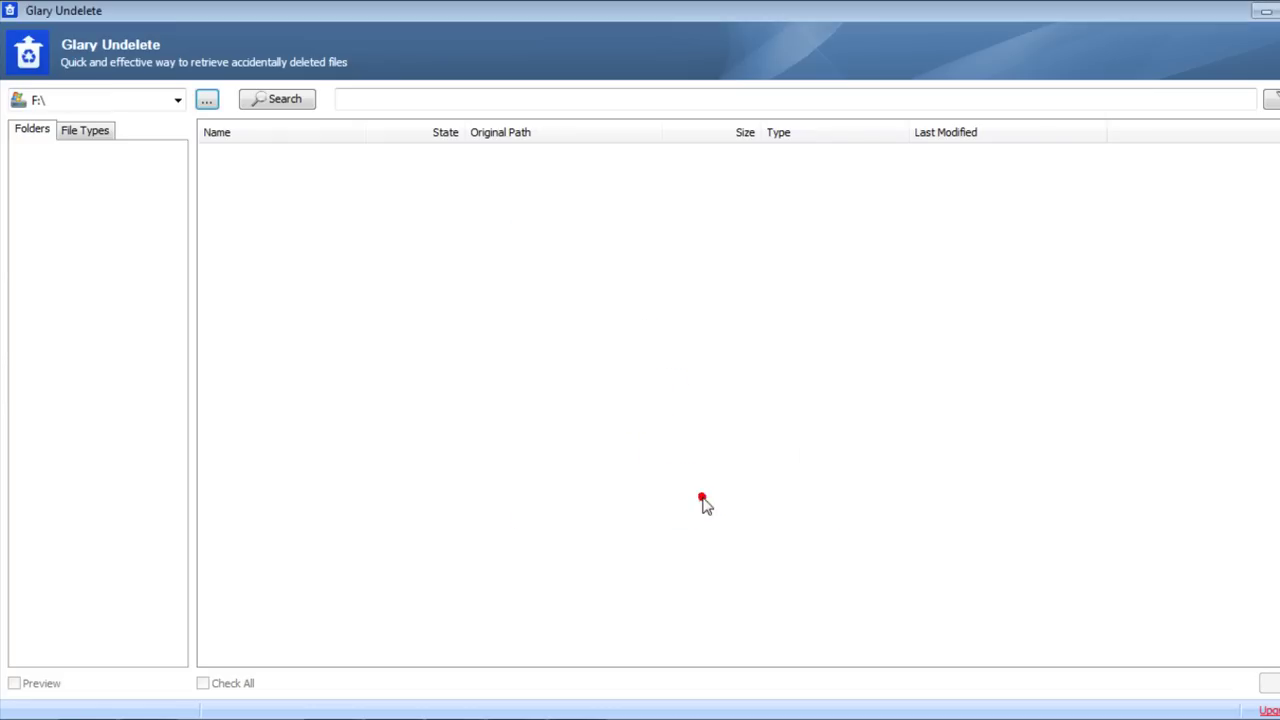
click(277, 100)
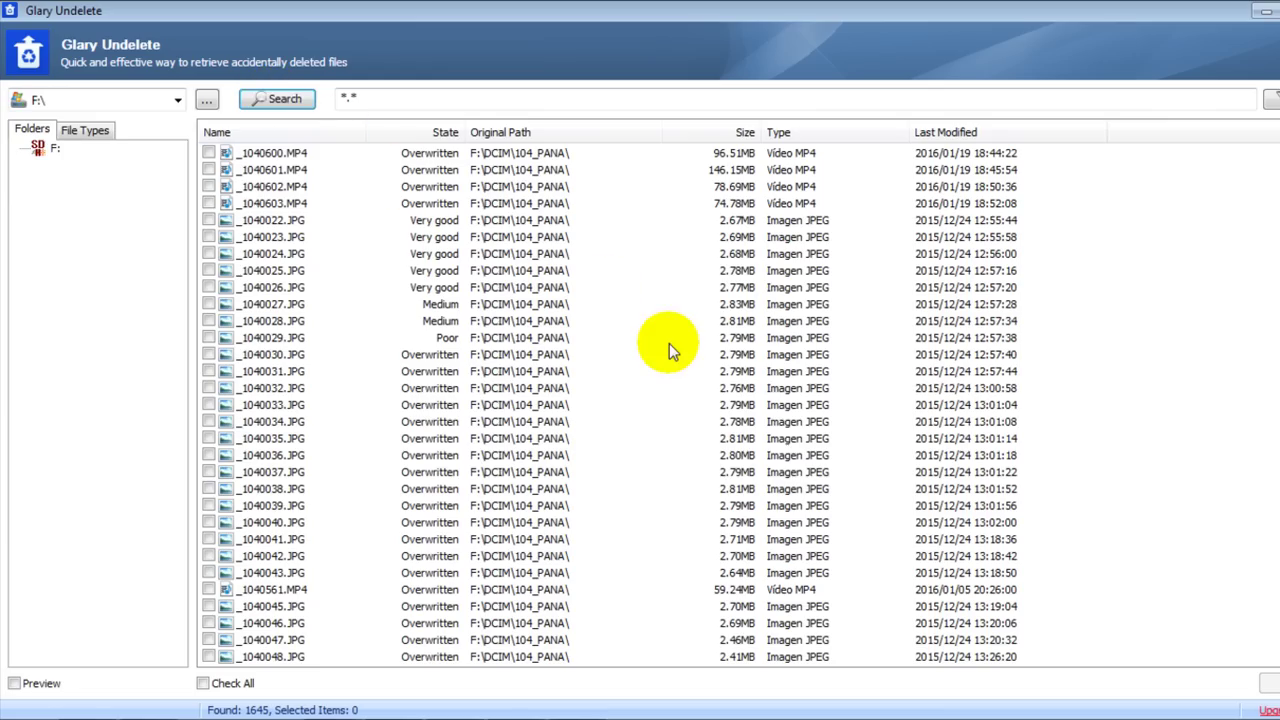
- Sort the found files by State and check the entries rated Very good
scroll(669, 343, down, 1)
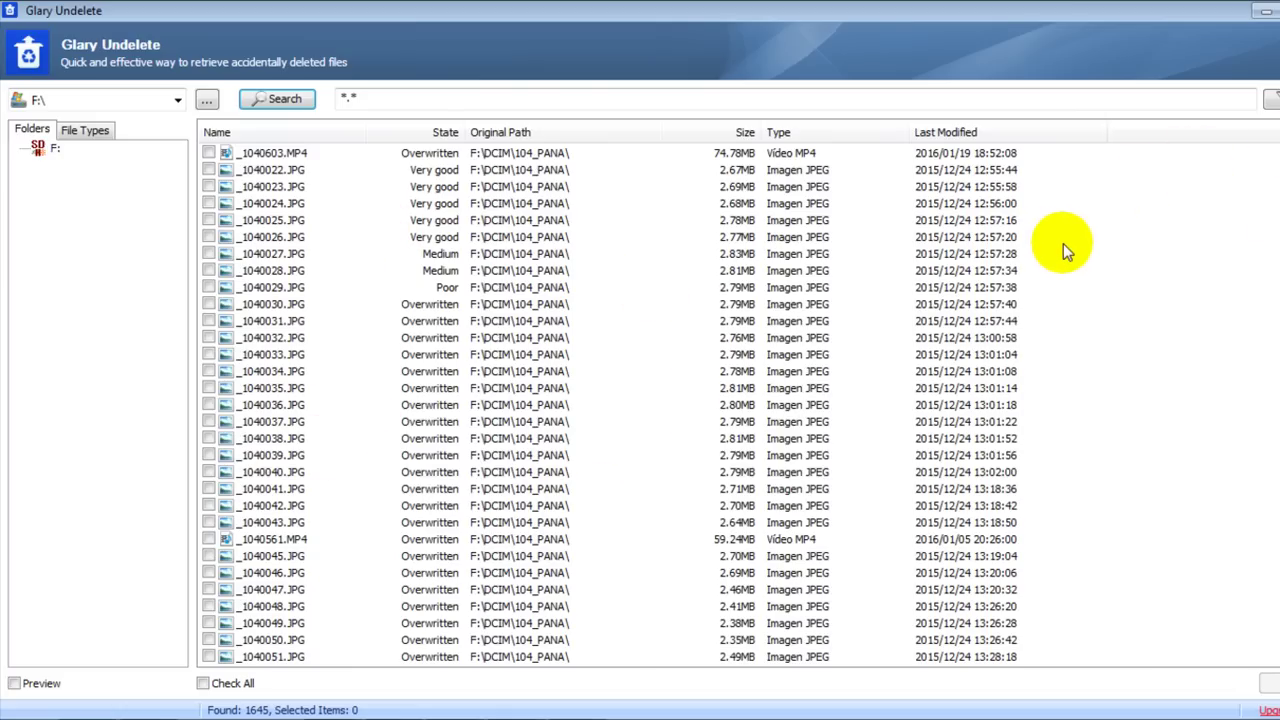
click(446, 140)
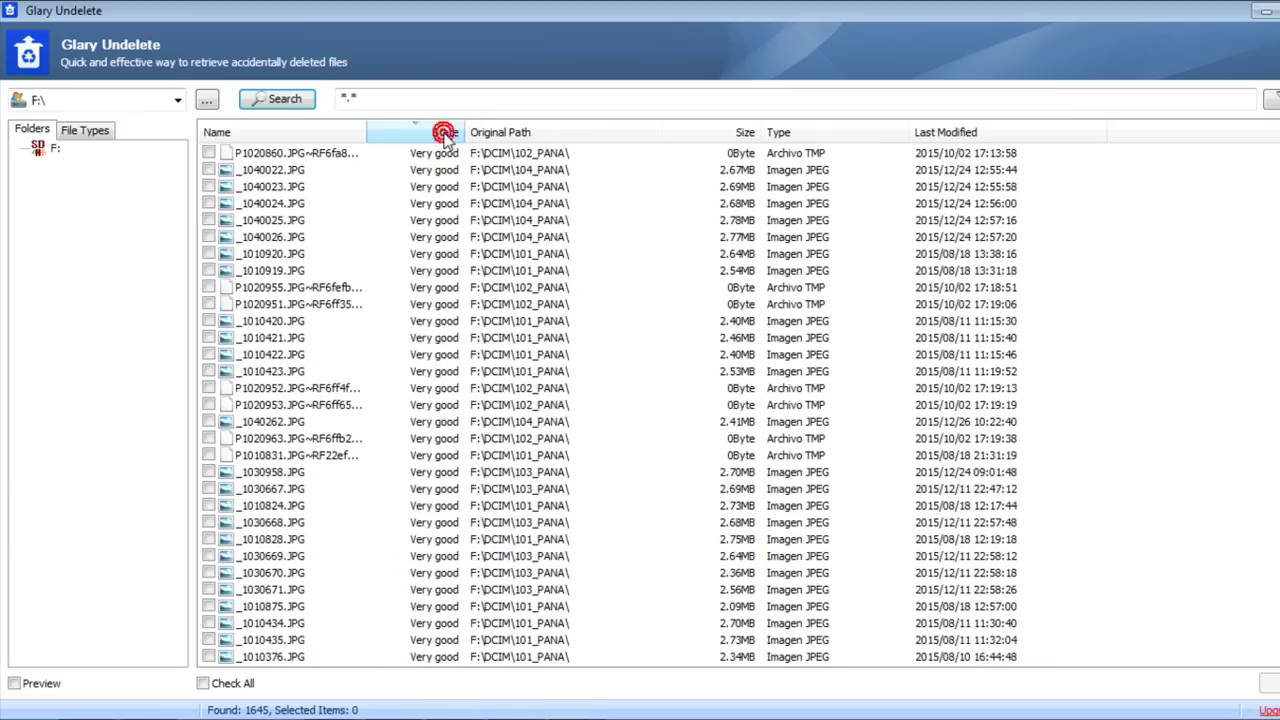
click(428, 203)
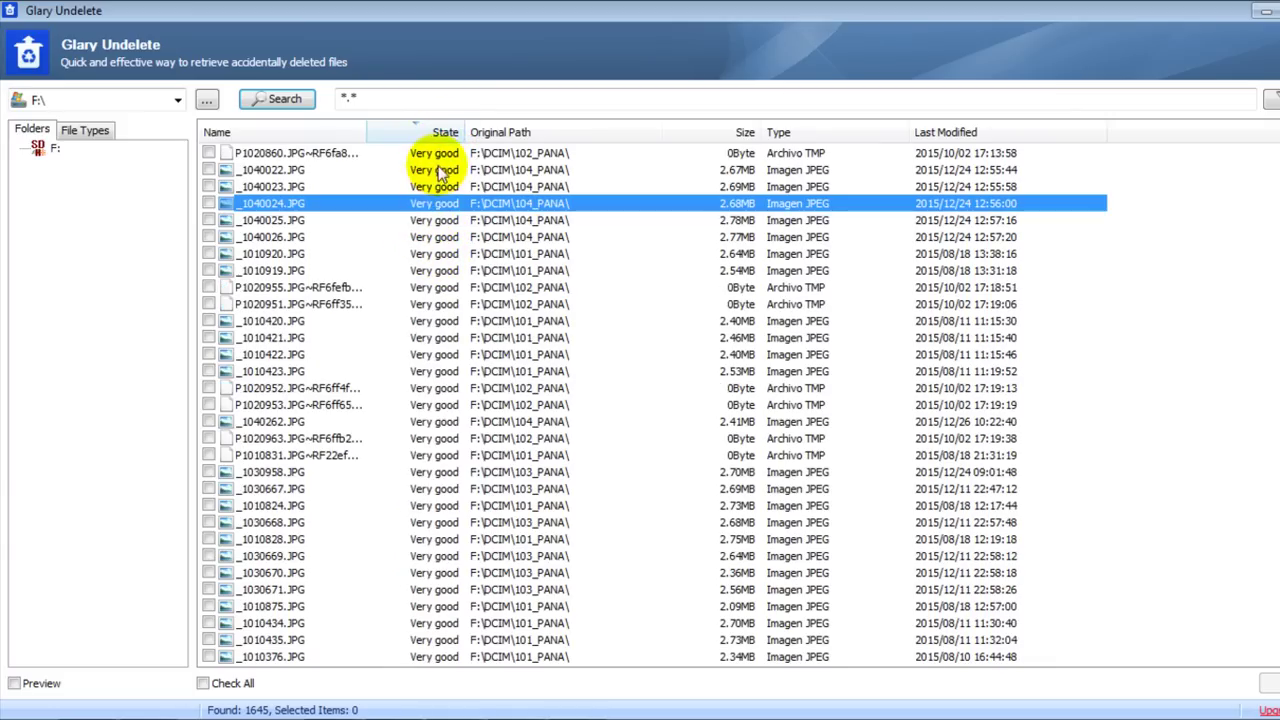
click(436, 171)
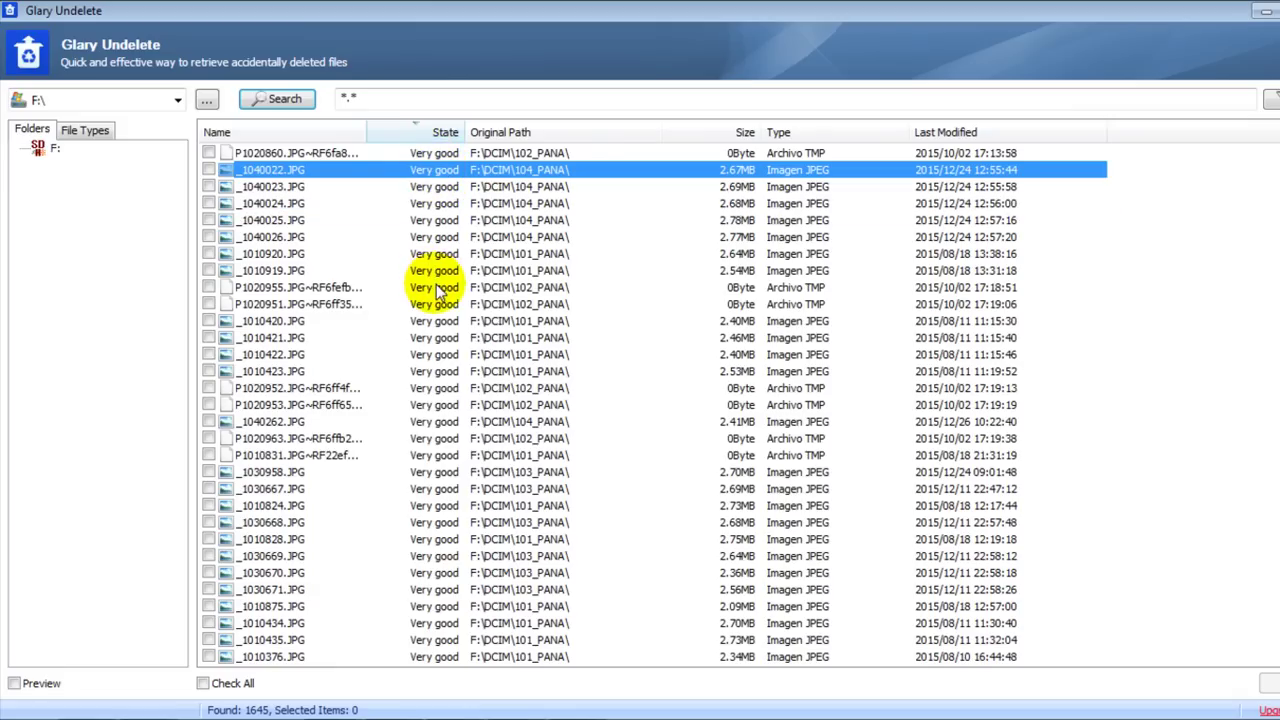
- Mark _1030668.JPG, _1010828.JPG, _1030669.JPG and _1030670.JPG for recovery
scroll(435, 300, down, 2)
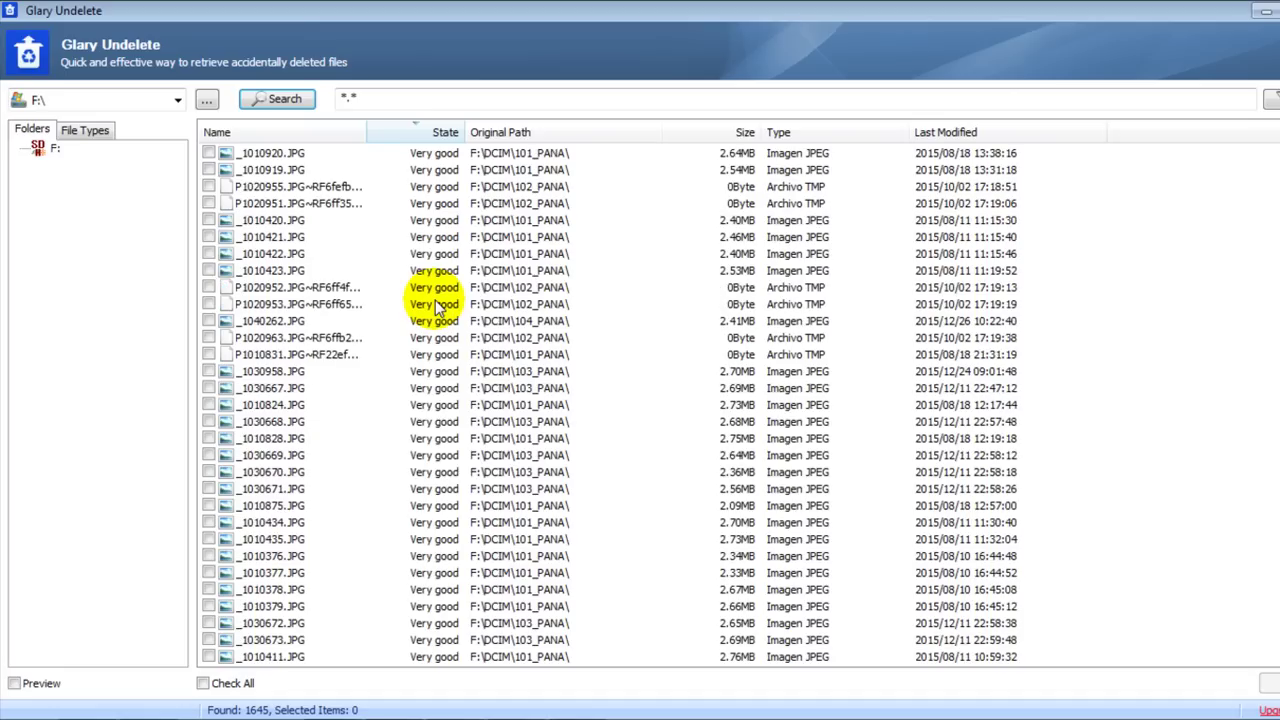
click(208, 421)
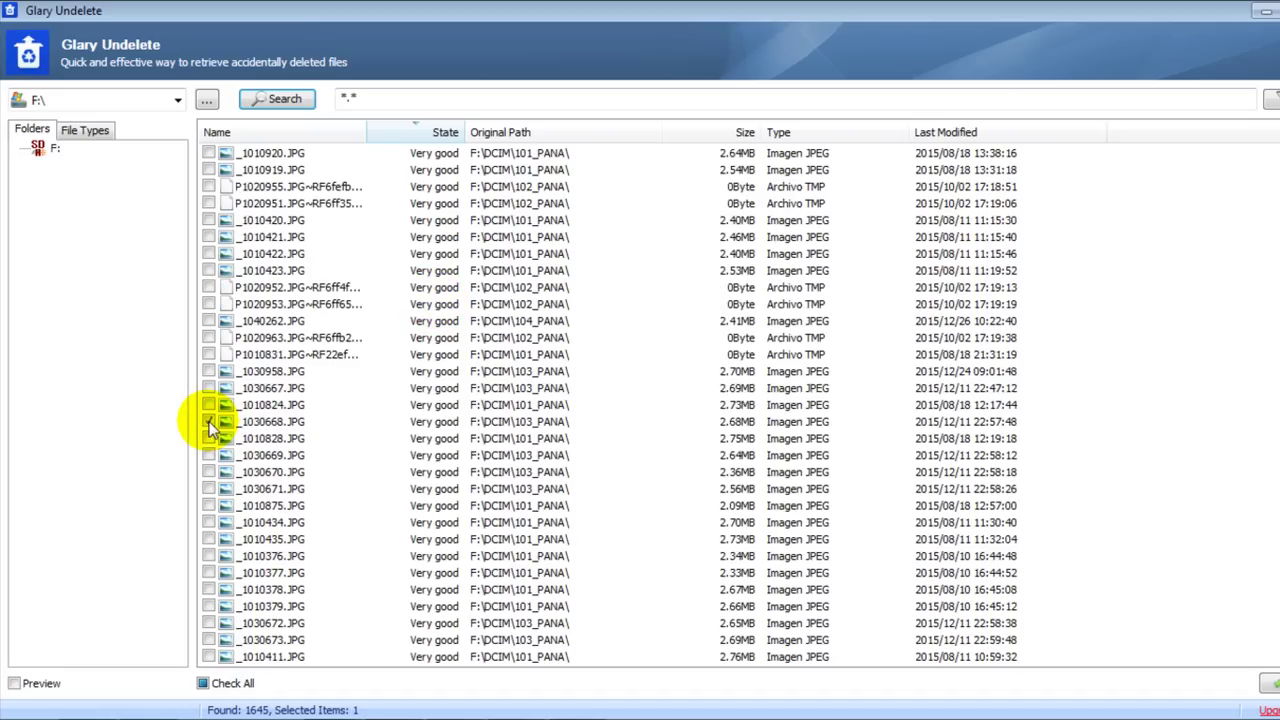
click(208, 438)
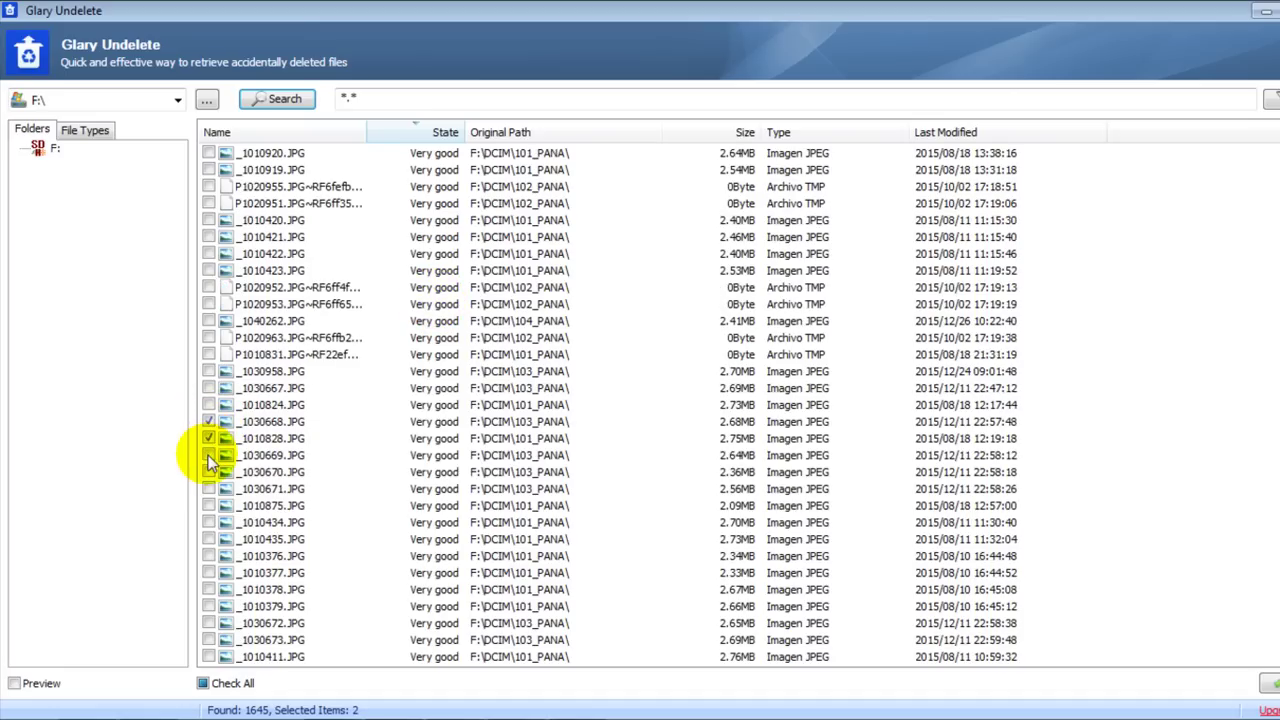
click(208, 456)
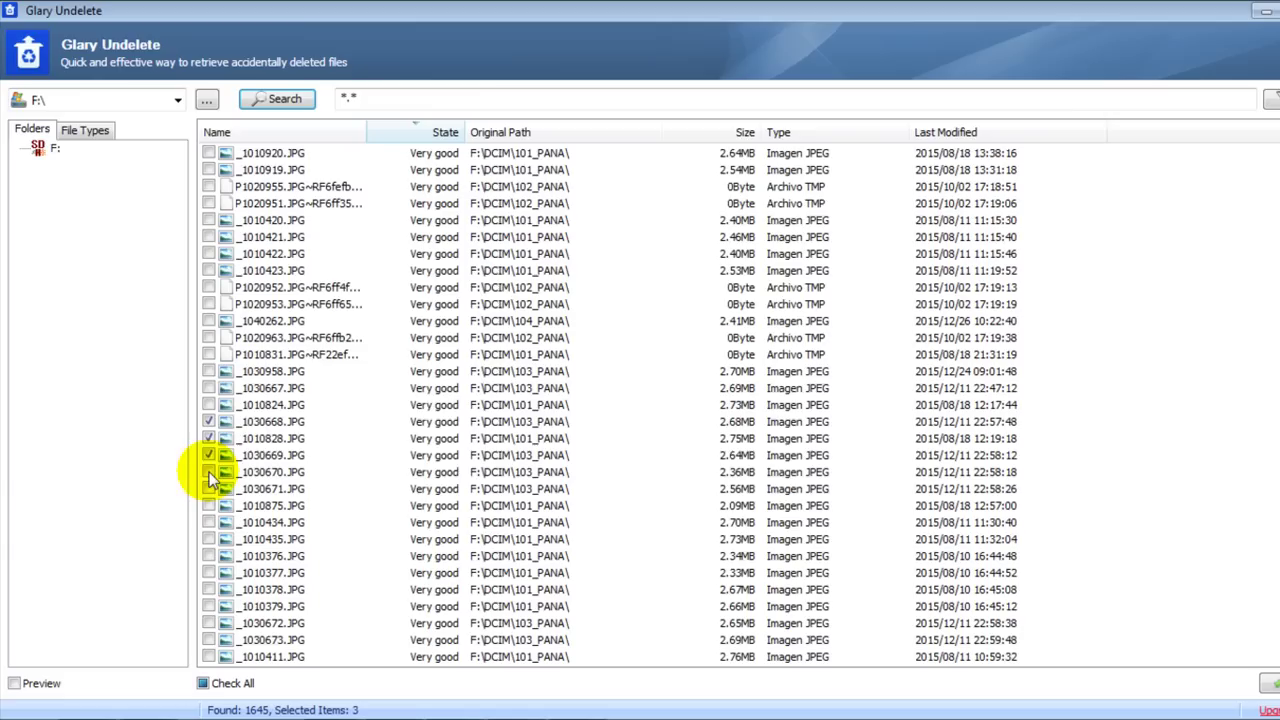
click(209, 472)
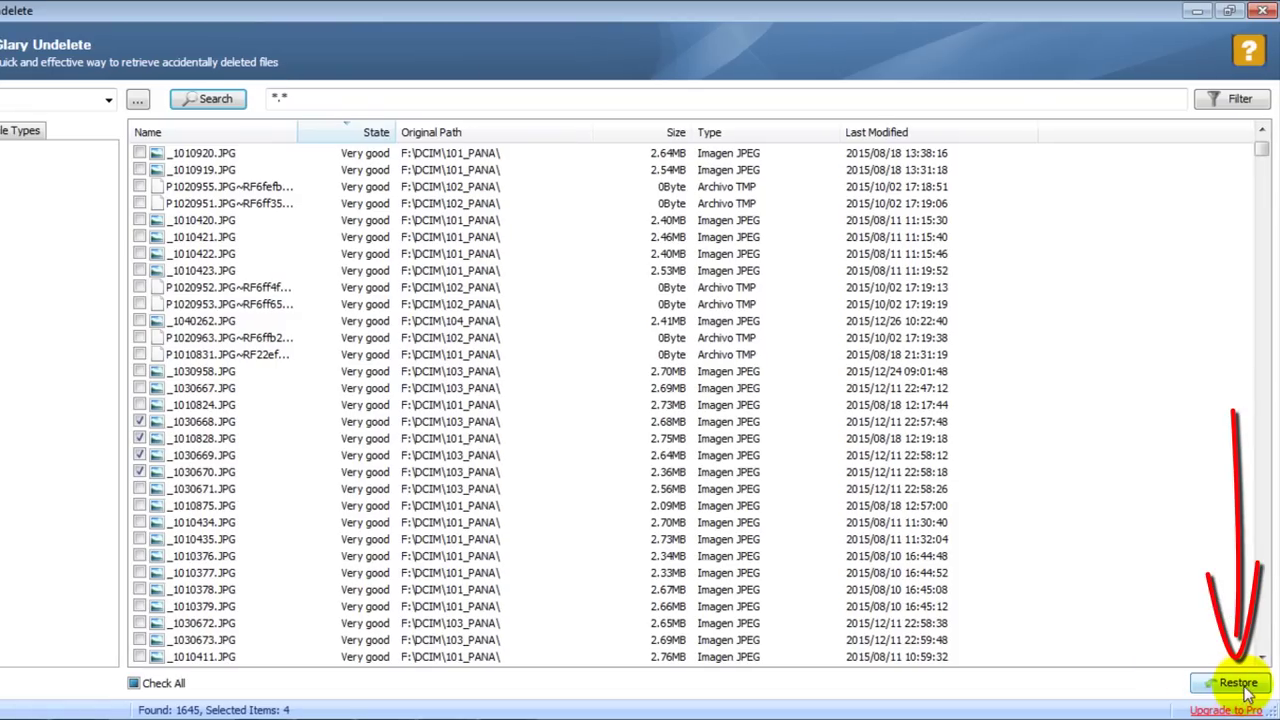
- Restore the marked images into the first folder on Disco local (D:)
click(1236, 684)
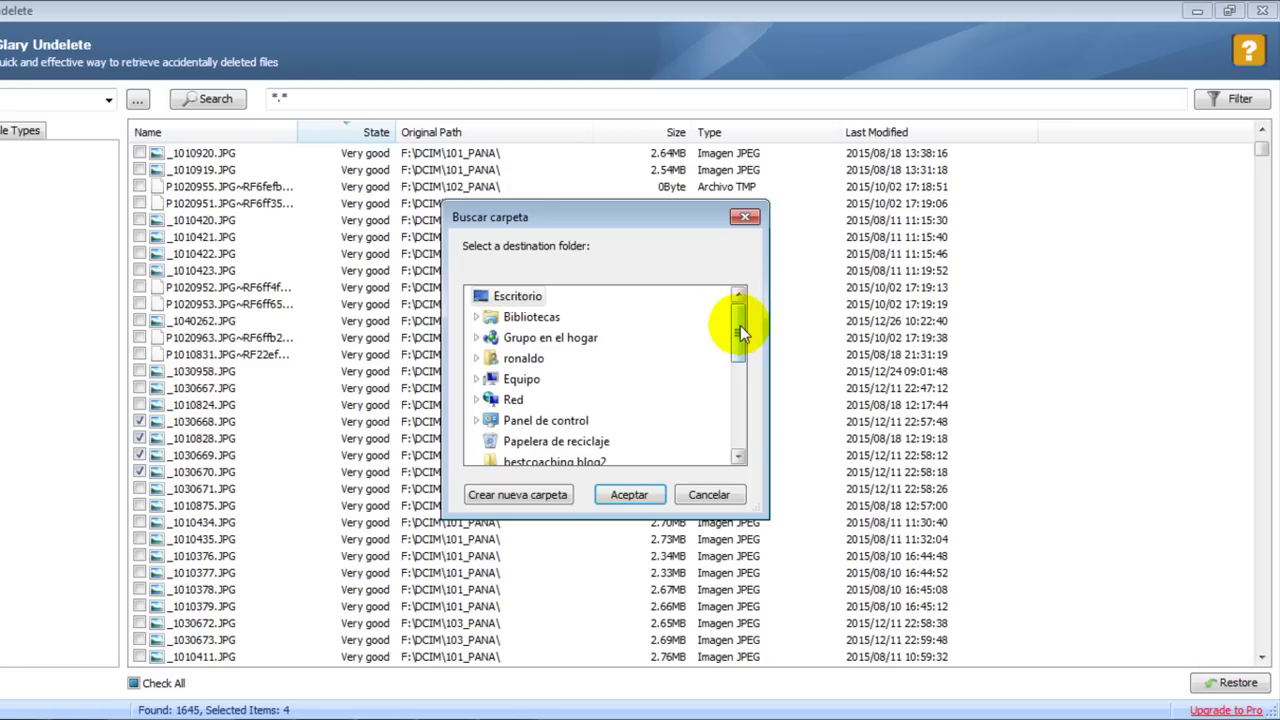
mouse_move(737, 324)
mouse_down()
mouse_move(740, 408)
mouse_move(739, 324)
mouse_up()
click(476, 377)
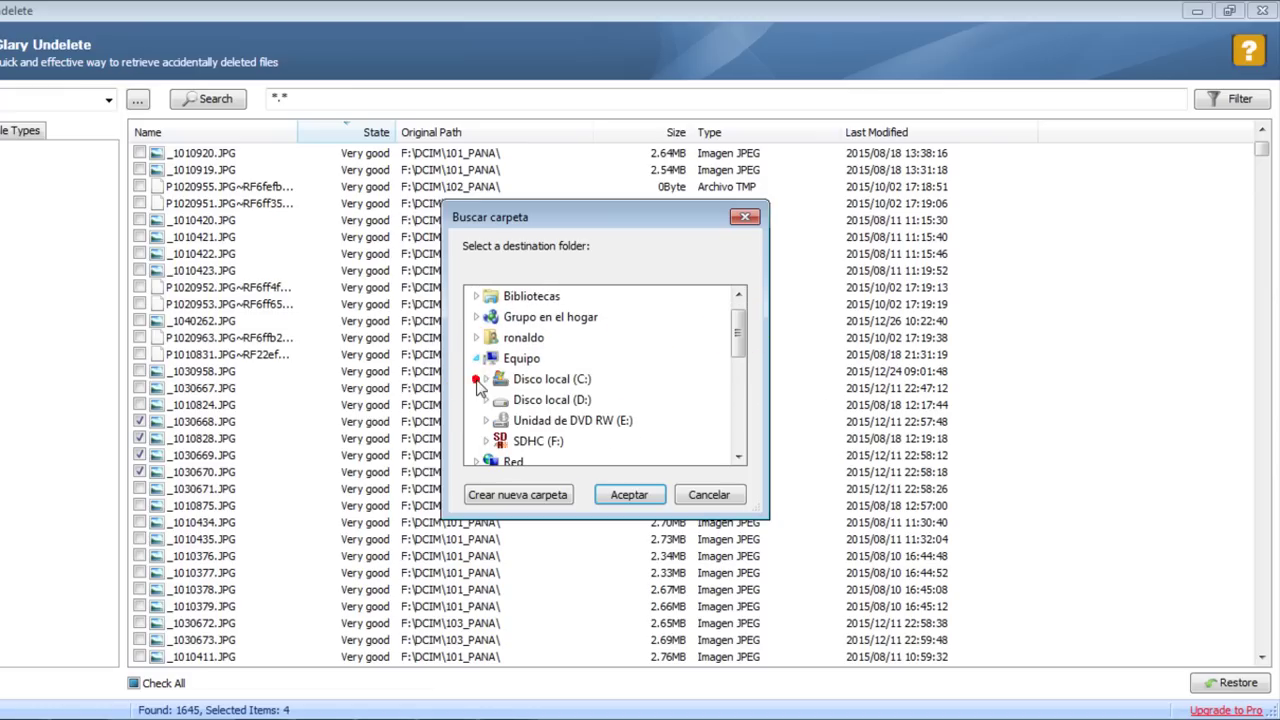
click(558, 400)
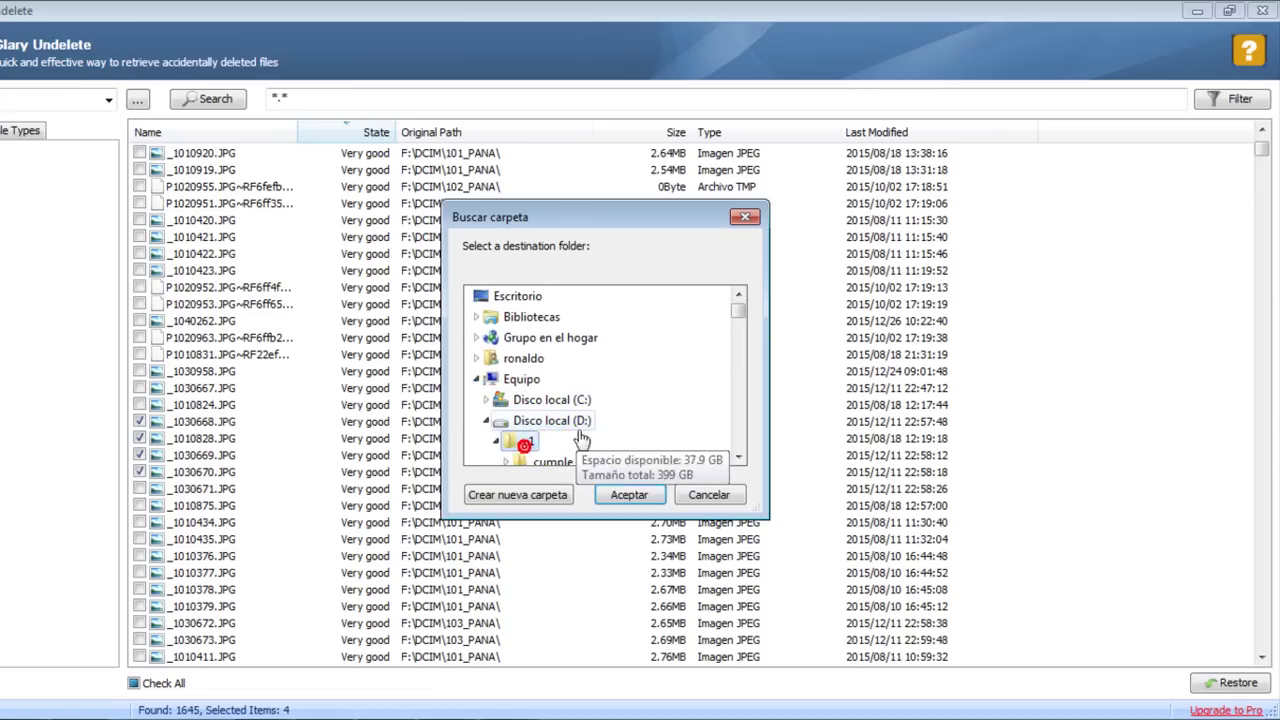
click(524, 443)
click(621, 497)
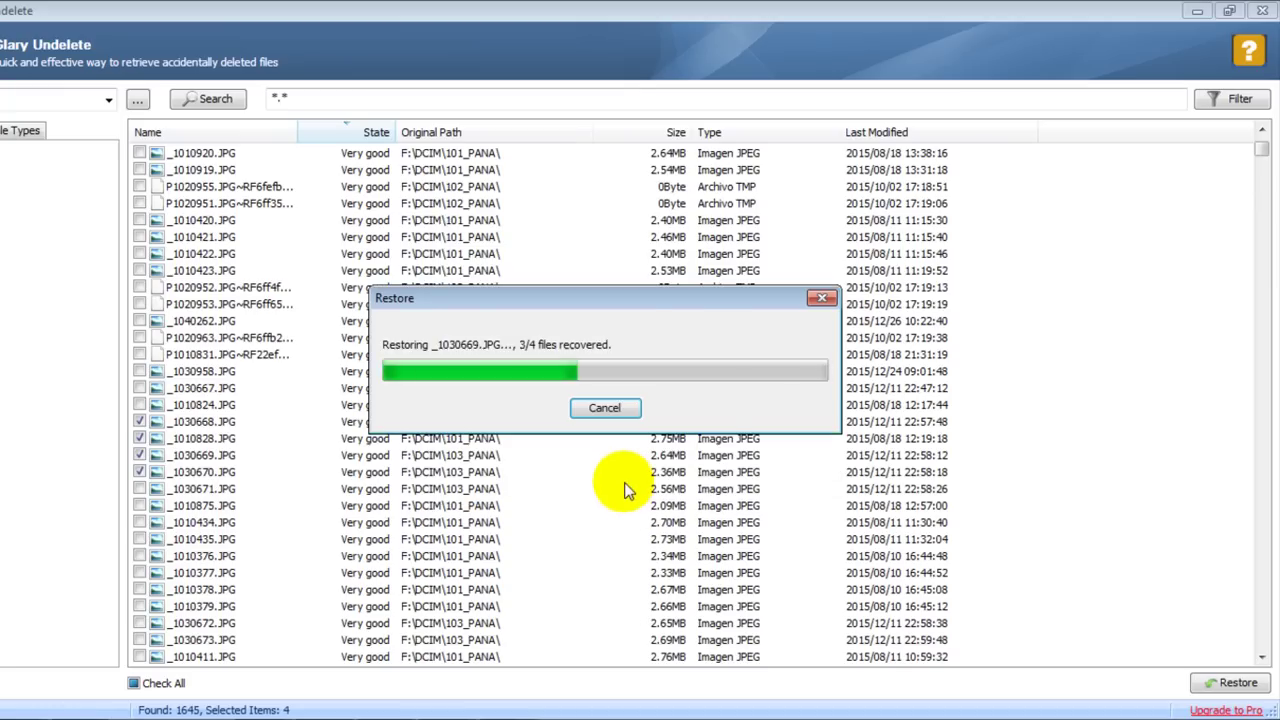